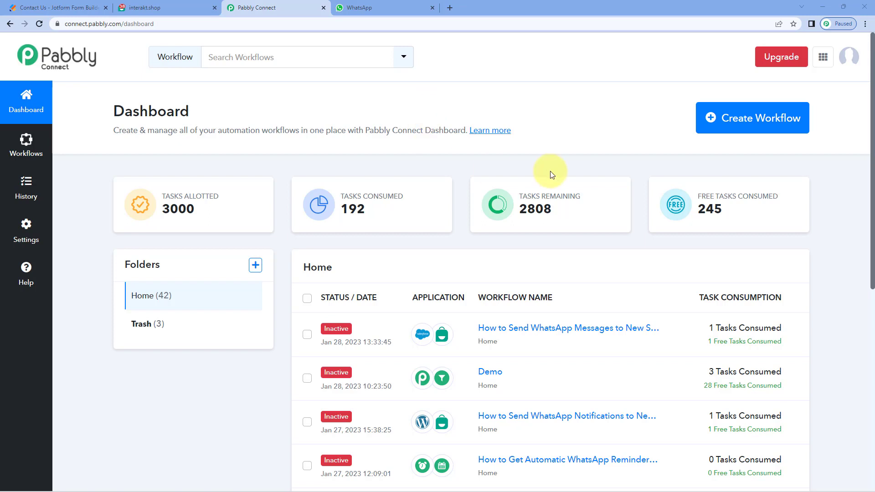
Step: Create a new Pabbly Connect workflow named 'Jotform to Interakt'
left_click(778, 123)
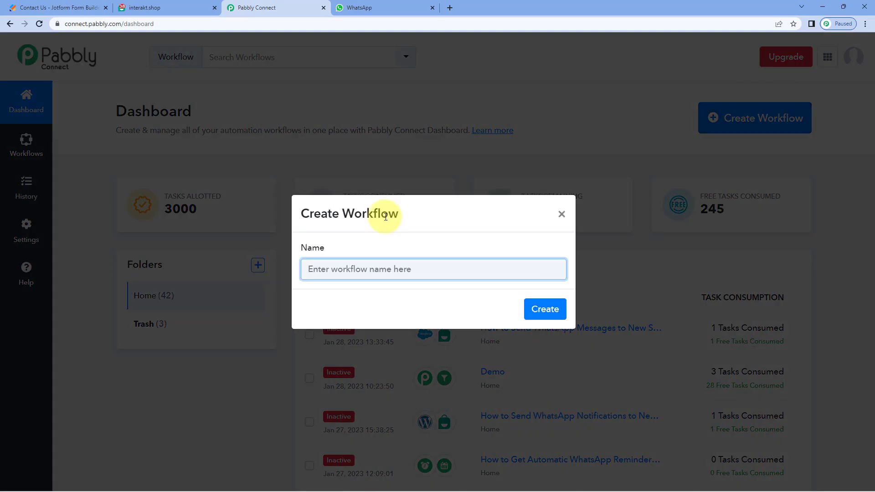
type("Jotform to Interakt")
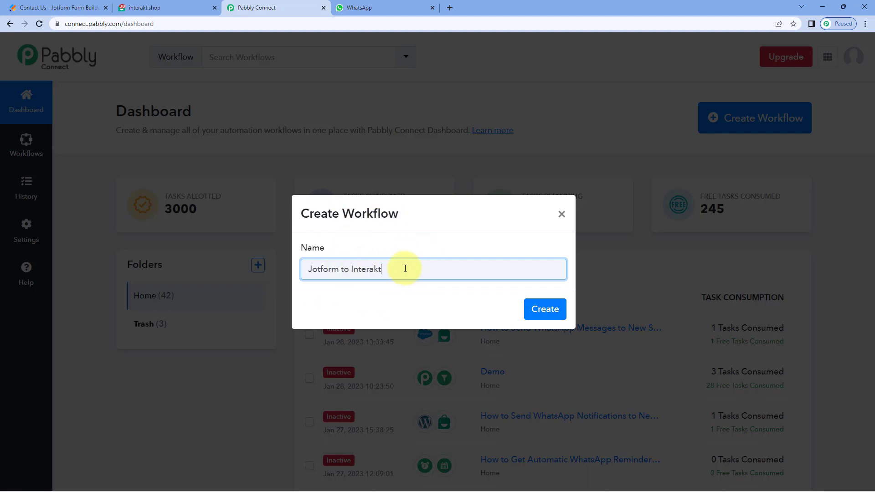
left_click(557, 308)
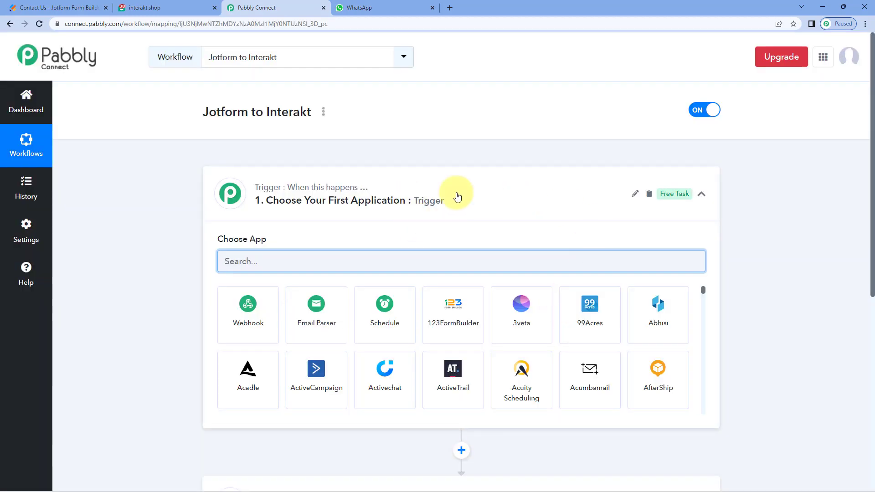
left_click(457, 186)
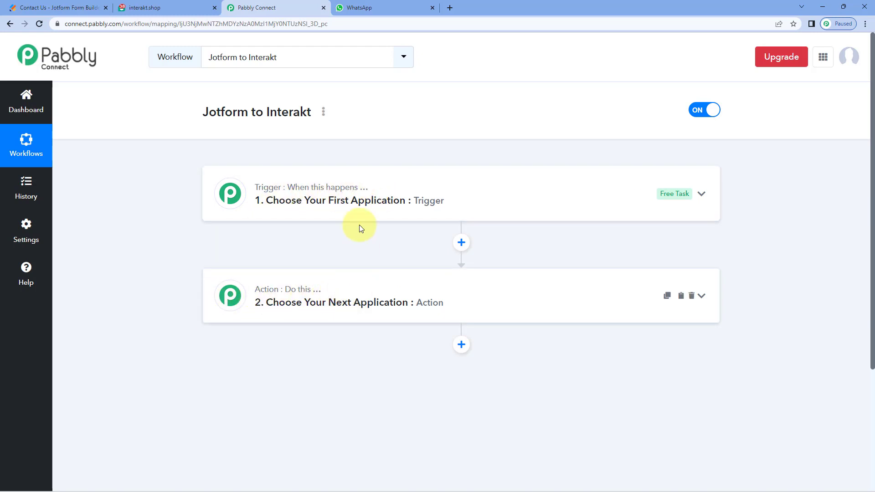
left_click(404, 177)
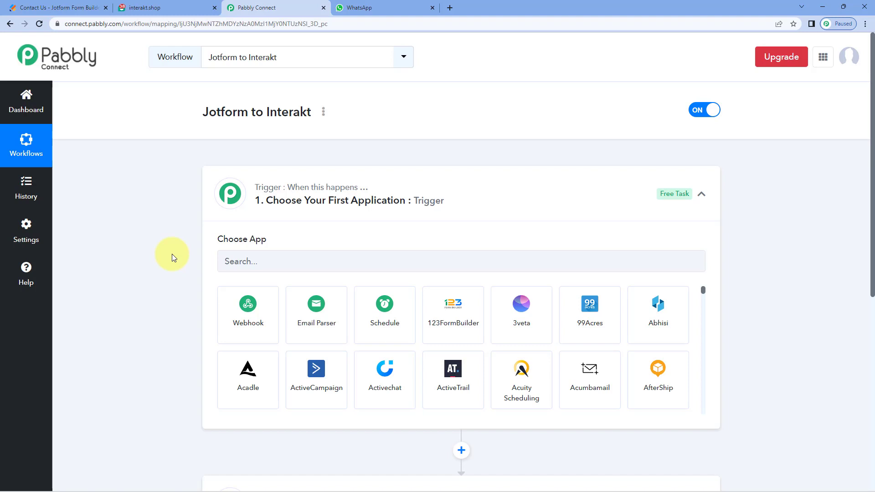
scroll(171, 253, "down", 2)
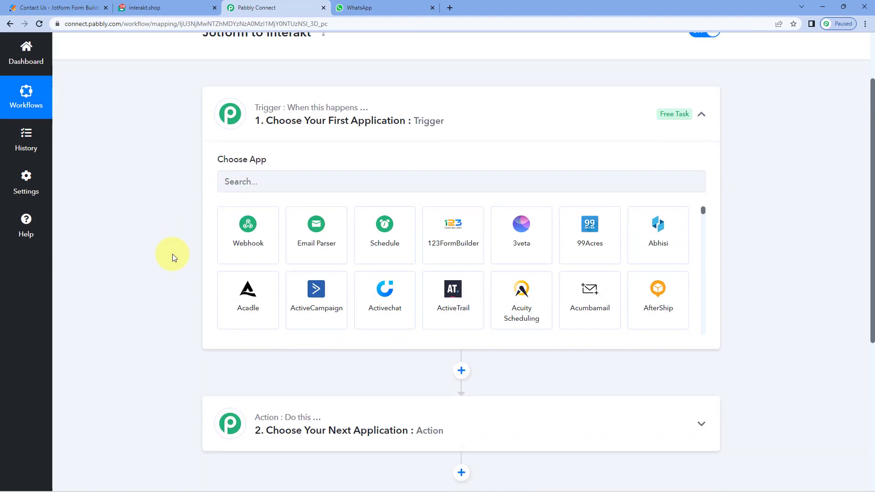
scroll(273, 199, "up", 1)
Step: Set the trigger app to JotForm with the New Response event
left_click(227, 219)
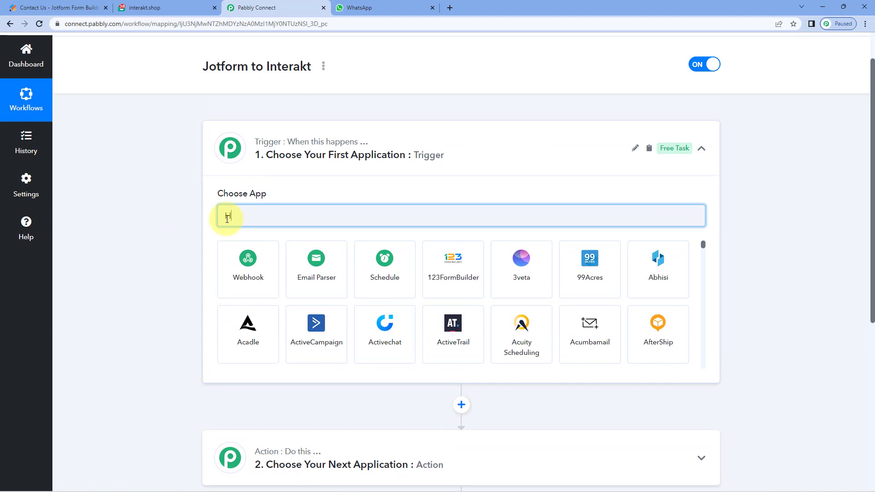
type("jotform")
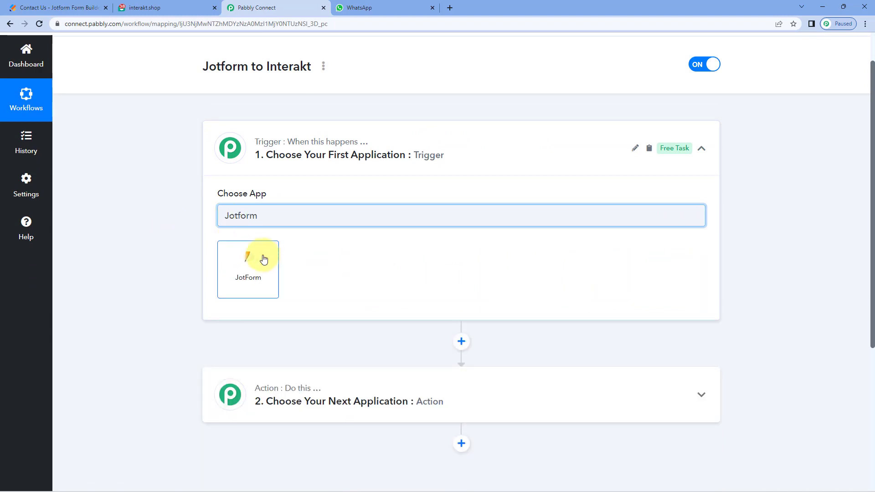
left_click(264, 259)
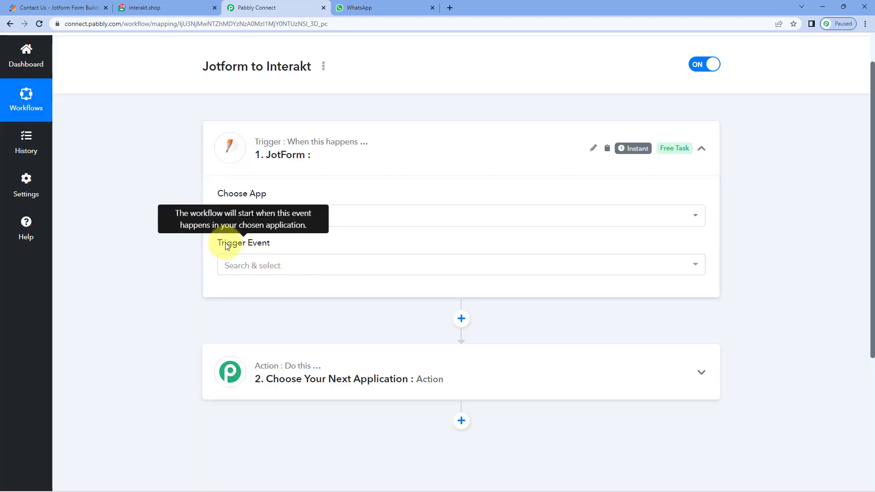
left_click(297, 264)
scroll(203, 270, "down", 1)
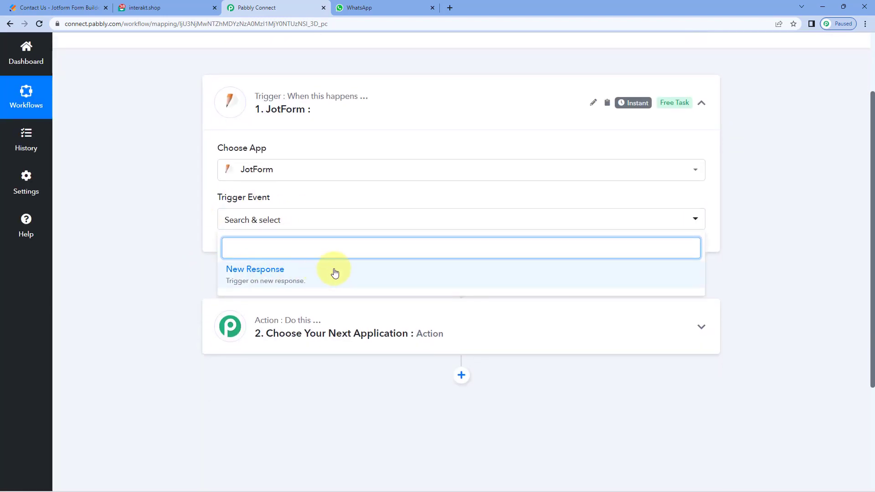
left_click(336, 272)
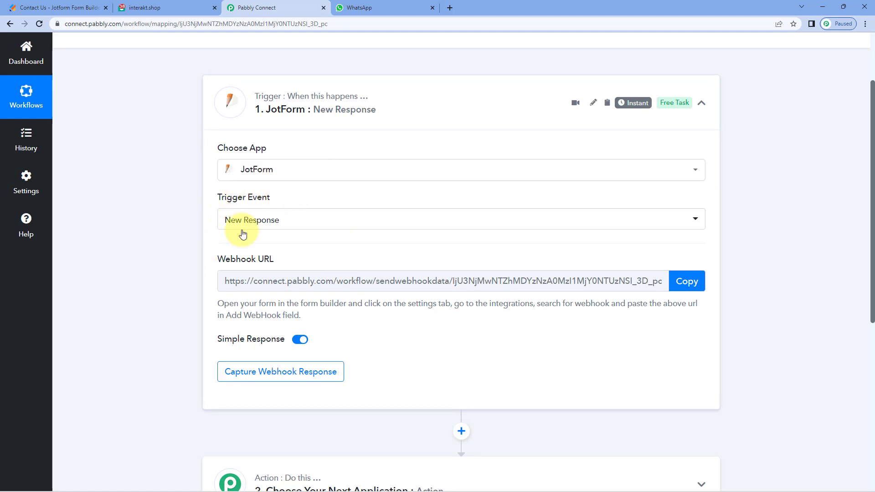
Step: Copy the JotForm trigger's webhook URL so it waits for a response
mouse_move(304, 259)
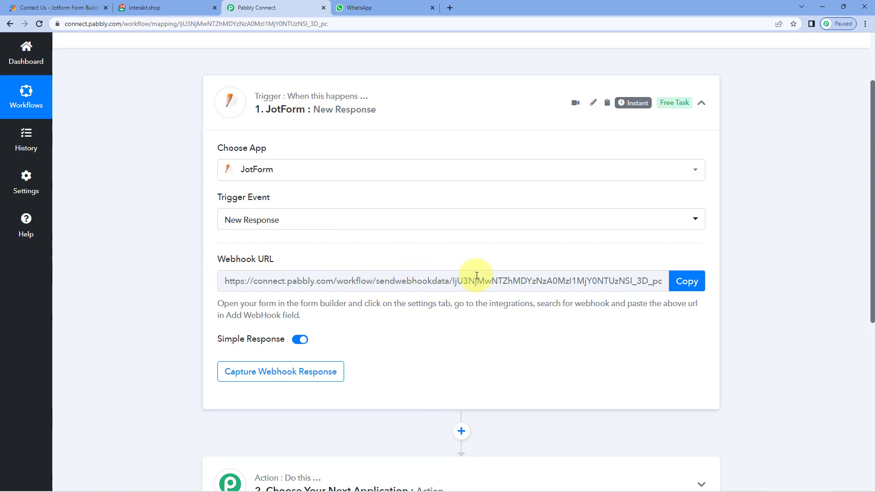
left_click_drag(212, 300, 307, 316)
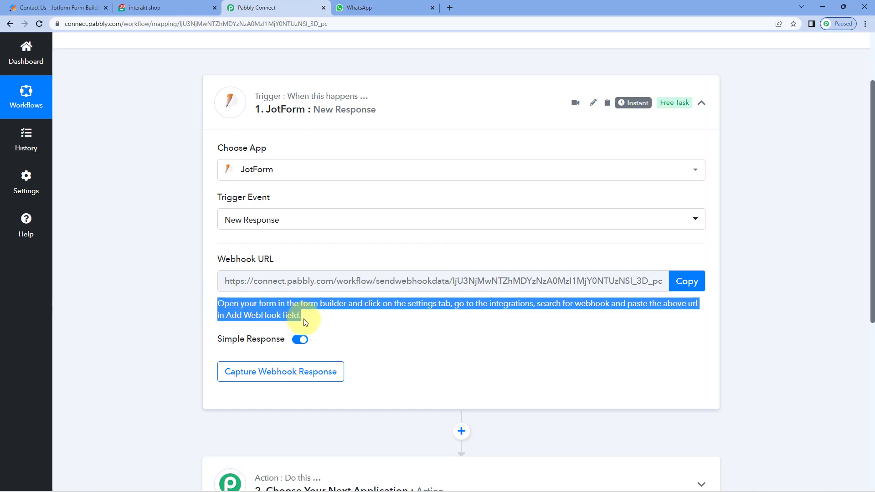
left_click(306, 319)
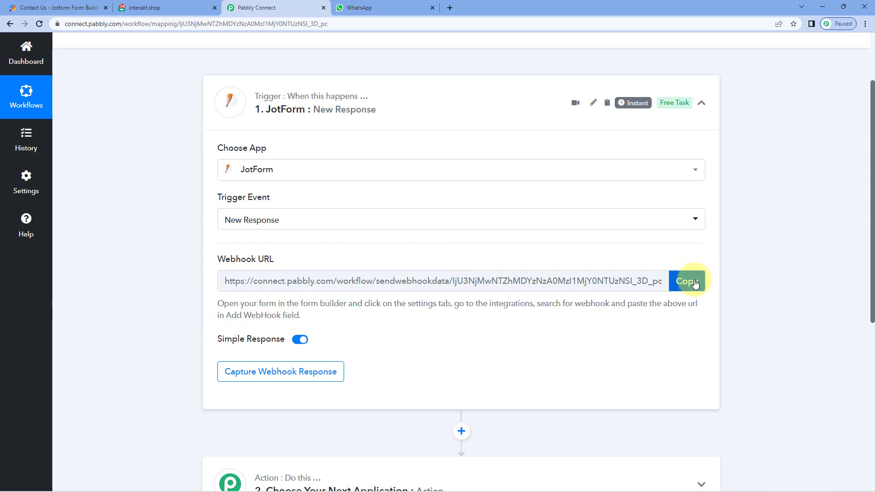
left_click(694, 283)
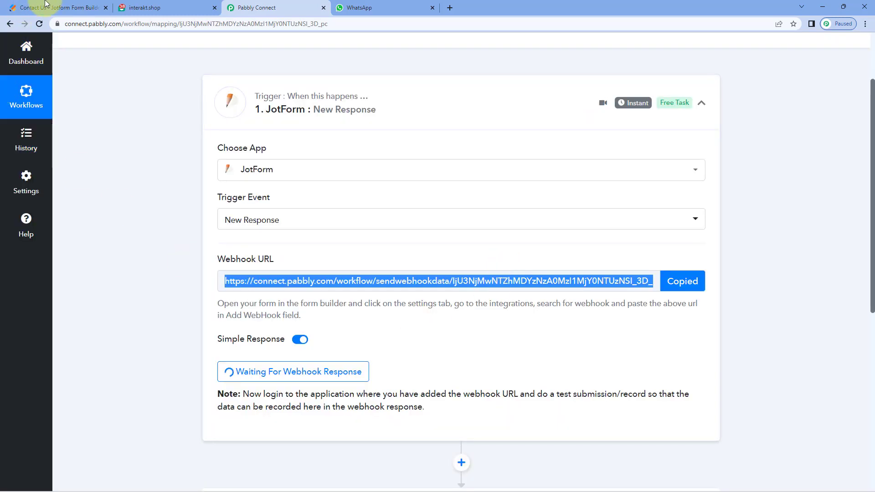
left_click(32, 5)
Step: Scroll through the Contact Us form's fields in the Jotform builder
left_click(186, 181)
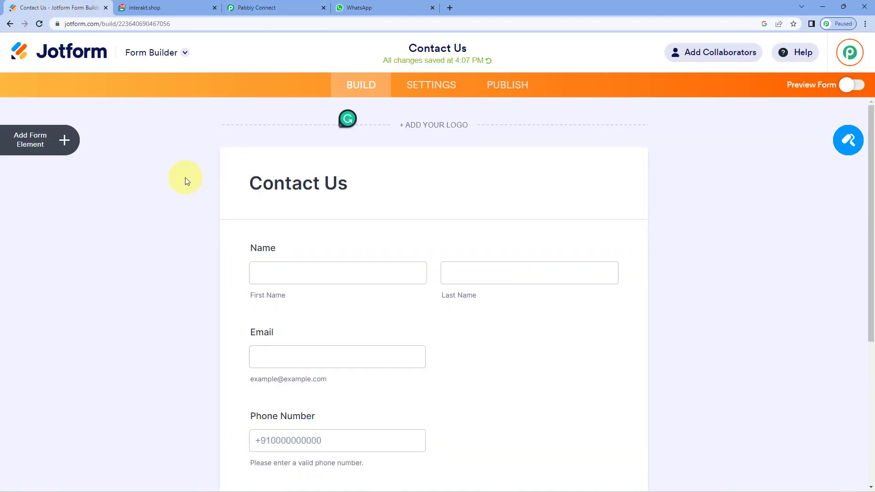
scroll(246, 162, "down", 2)
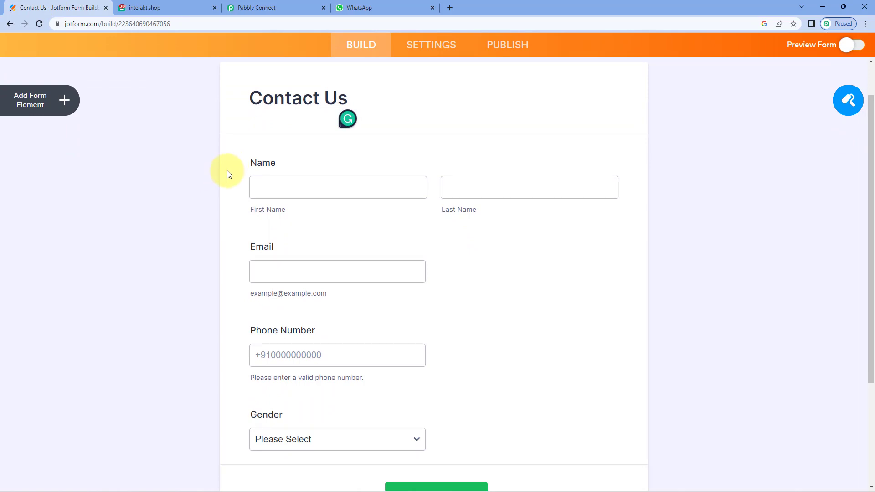
scroll(228, 173, "up", 2)
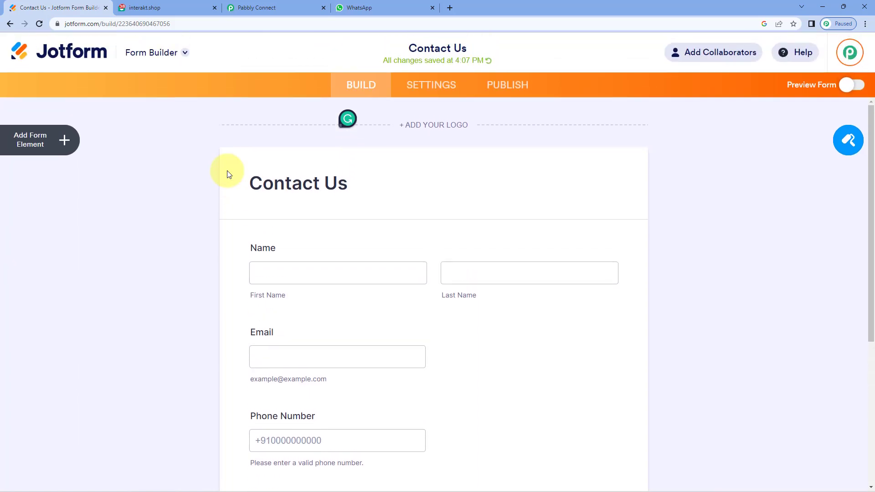
Step: Open the WebHooks integration from the form's Settings > Integrations, searching 'Webhook'
left_click(431, 85)
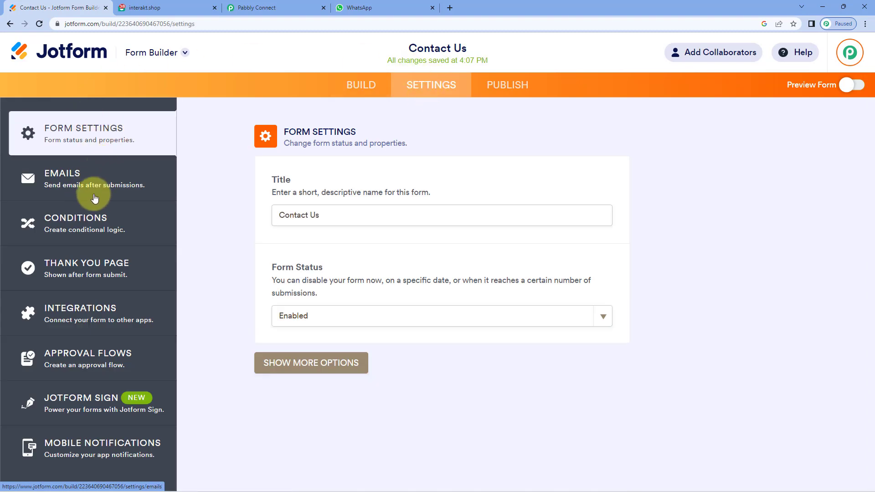
left_click(135, 315)
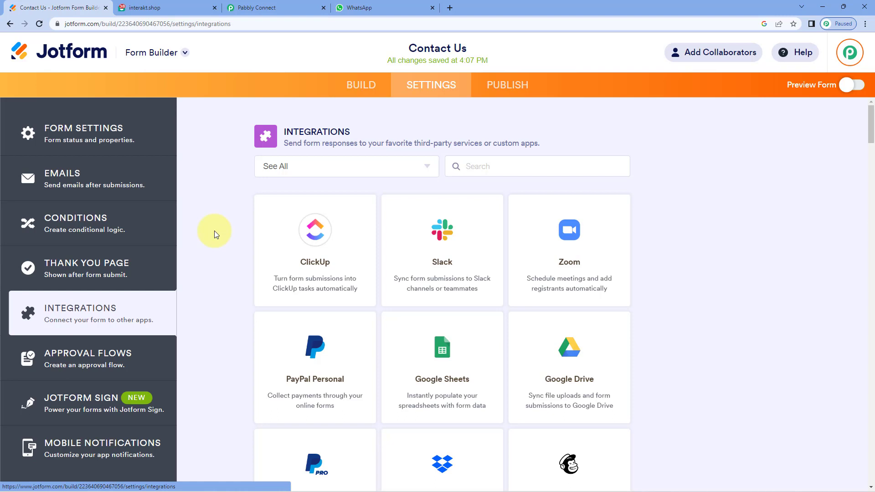
type("Web")
key("BackSpace")
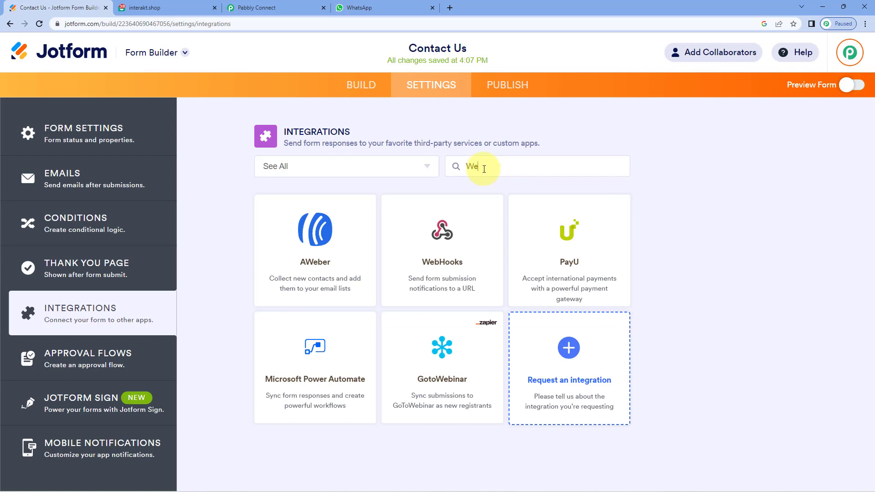
type("bhook")
left_click(341, 252)
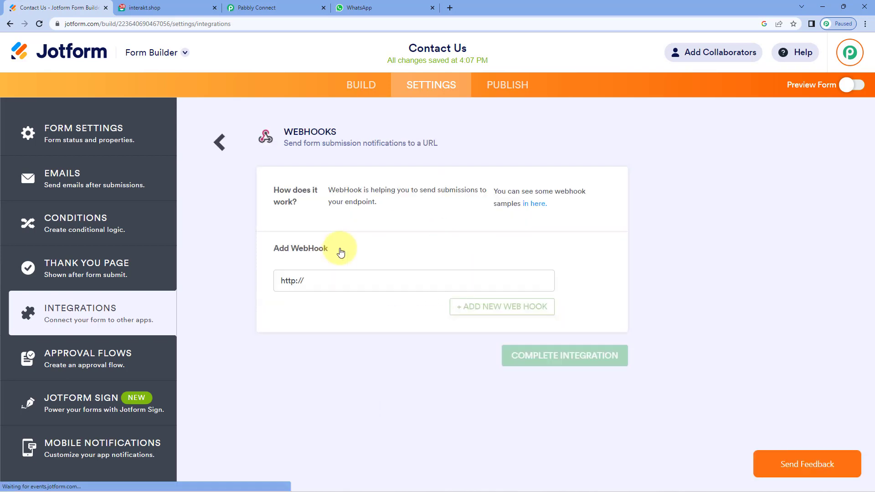
left_click(335, 282)
left_click_drag(335, 282, 258, 286)
key("BackSpace")
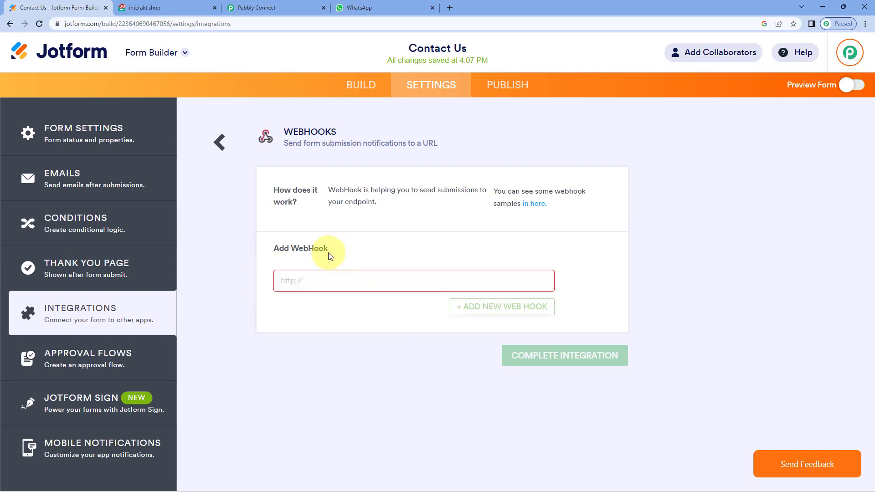
left_click(258, 8)
left_click(687, 281)
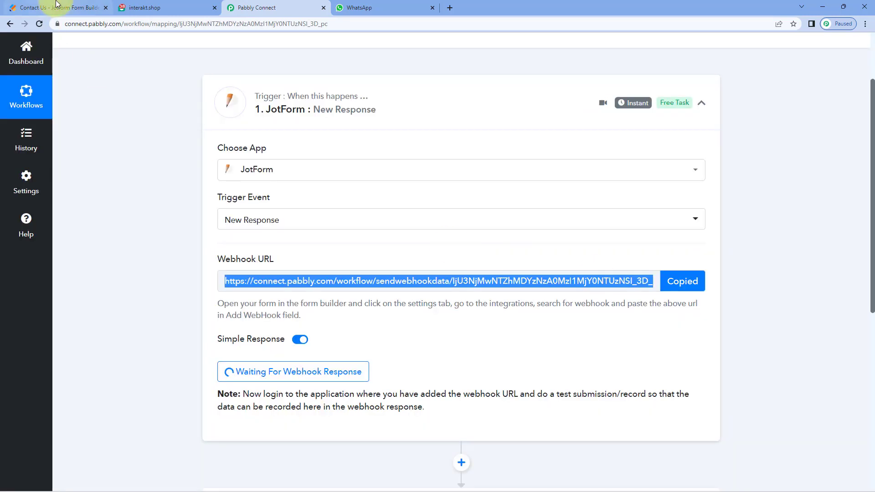
Step: Paste the Pabbly webhook URL into the WebHooks field and complete the integration
left_click(58, 8)
right_click(304, 288)
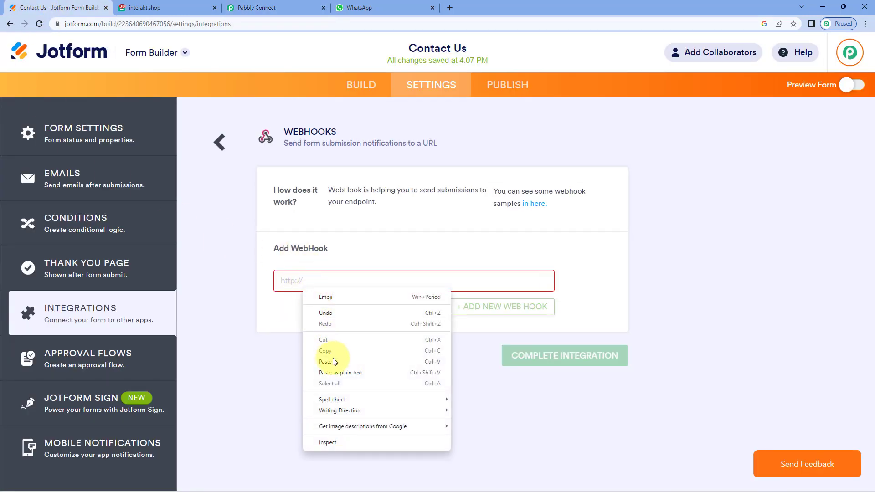
left_click(332, 355)
left_click(568, 358)
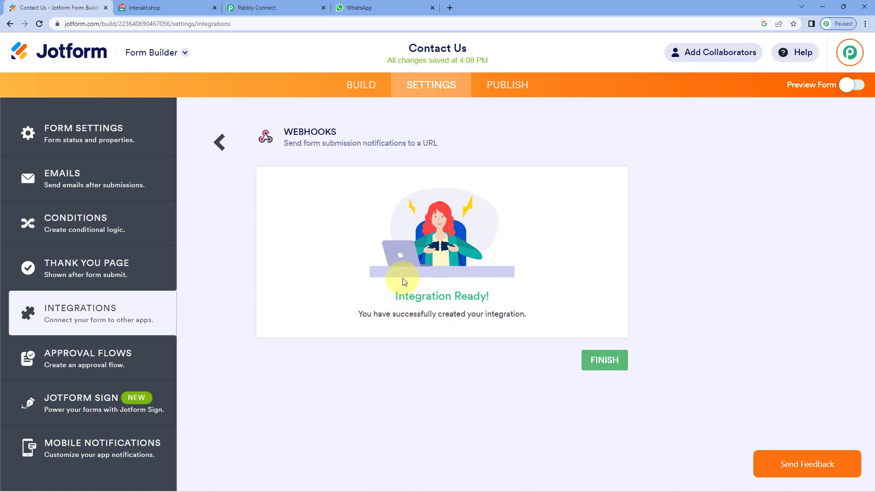
Step: Copy the form's published link and paste it into a new browser tab
left_click(298, 6)
left_click(424, 334)
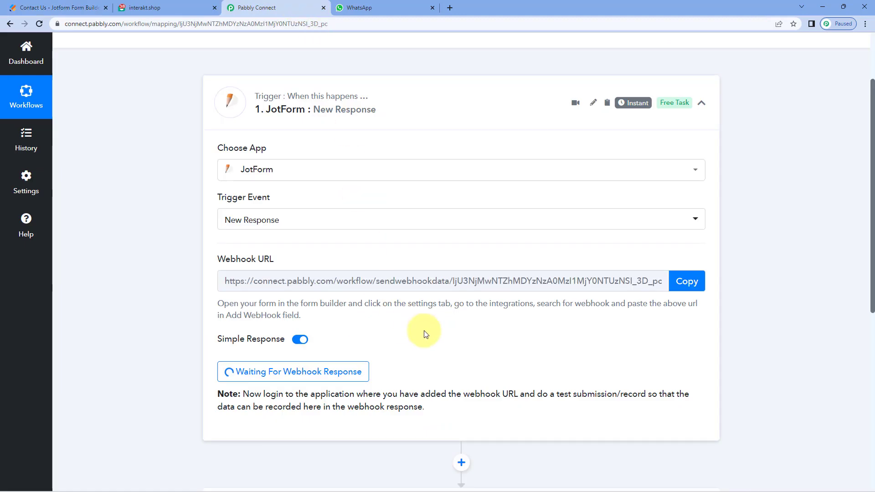
left_click(41, 8)
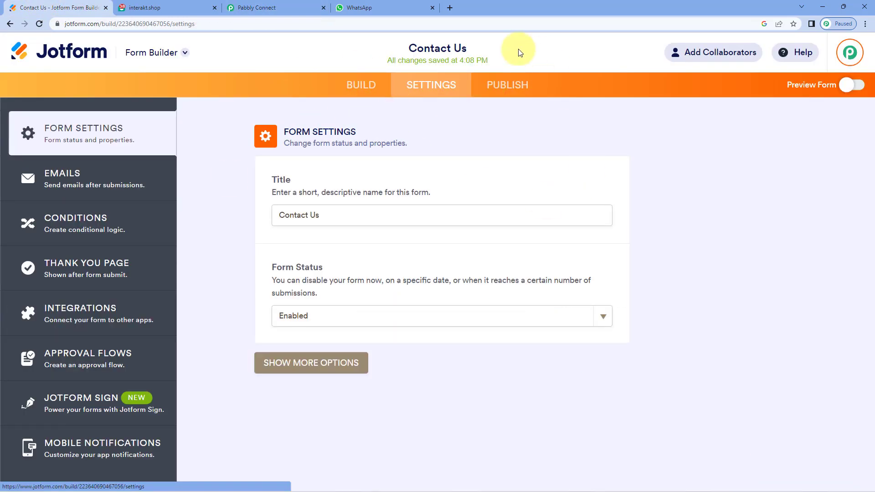
left_click(505, 85)
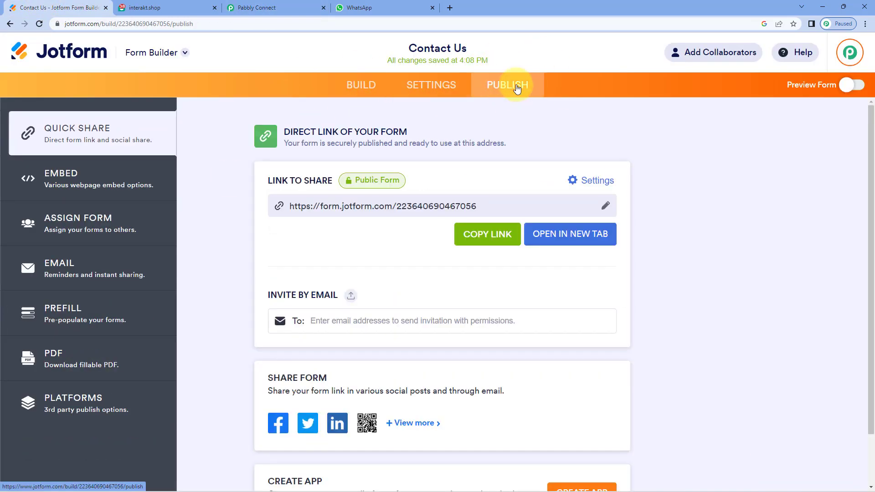
left_click(482, 234)
left_click(450, 8)
key("ctrl+v")
Step: Load the live form and enter a sample first name, last name, email and phone number
key("Return")
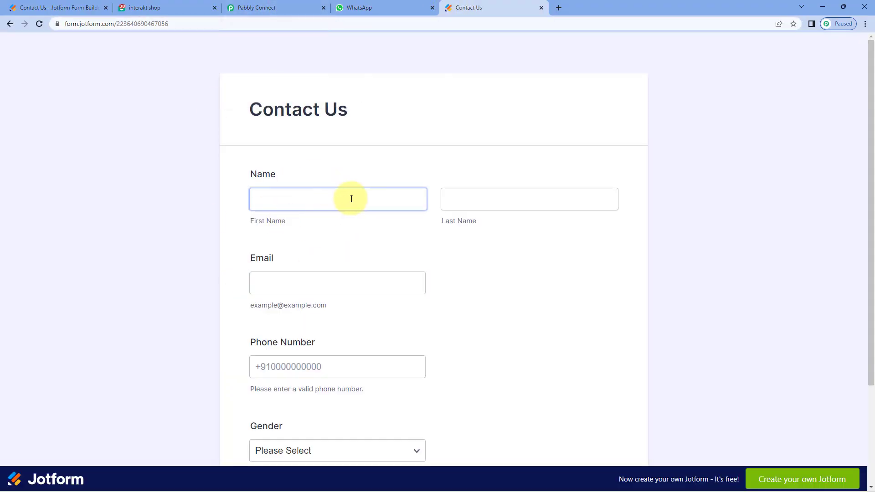
scroll(210, 172, "down", 1)
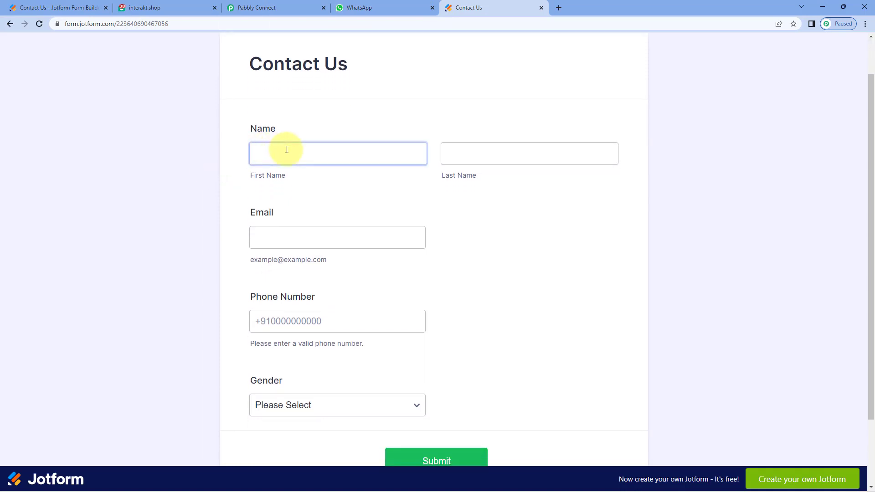
left_click(287, 150)
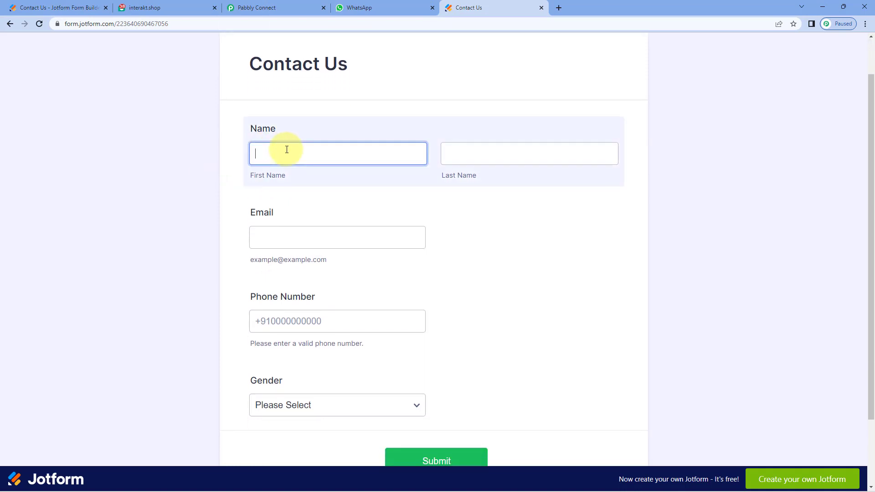
type("Demo")
key("Tab")
type("User")
key("Tab")
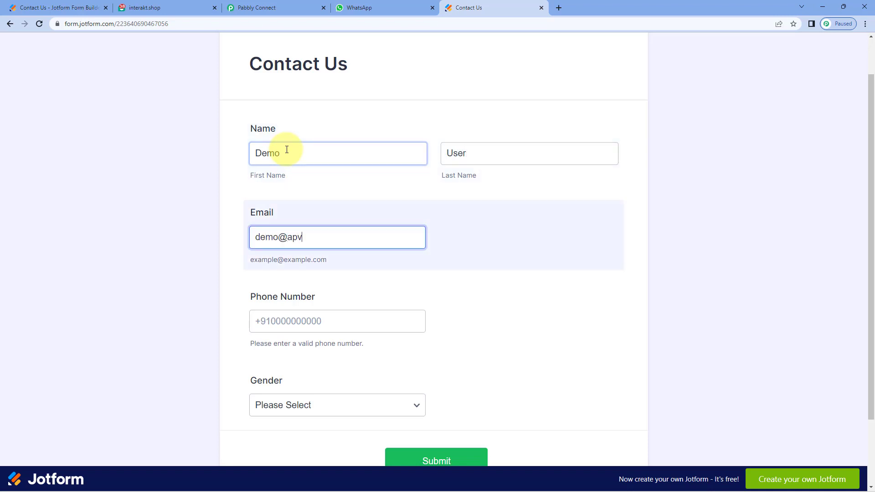
key("Tab")
type("9")
type("98")
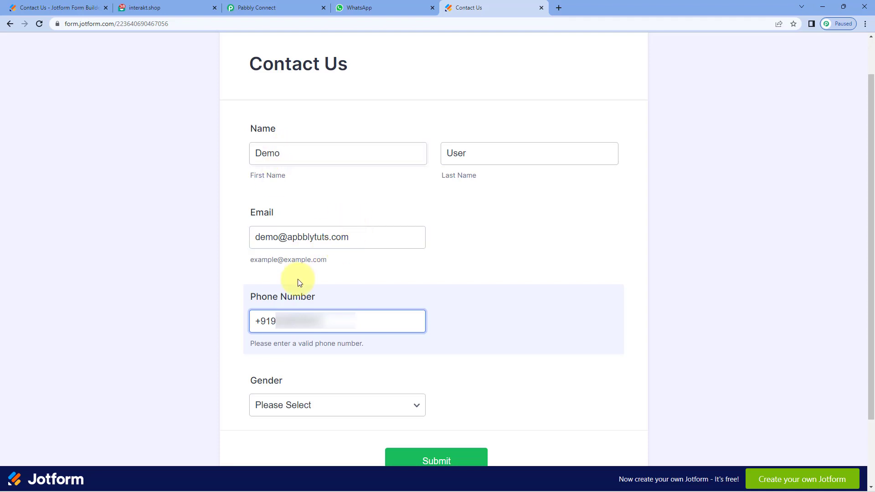
Step: Choose Male for Gender and submit the test response
scroll(274, 366, "down", 1)
left_click(274, 365)
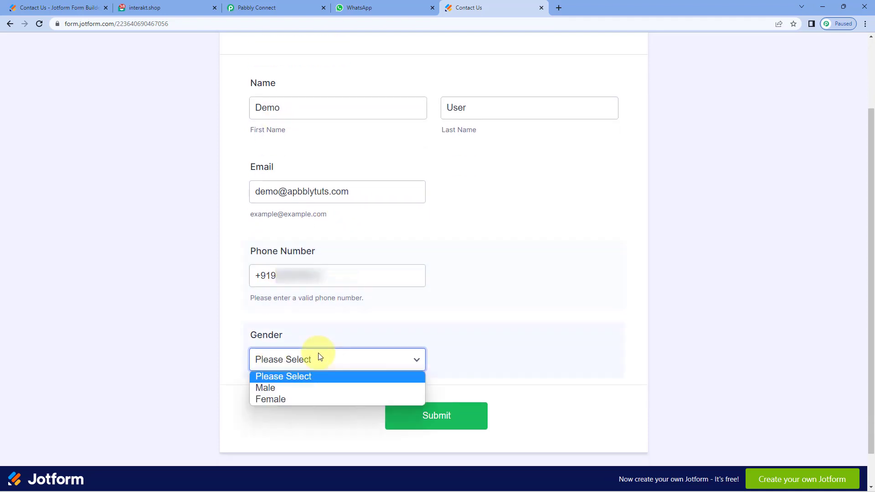
left_click(291, 389)
left_click(451, 419)
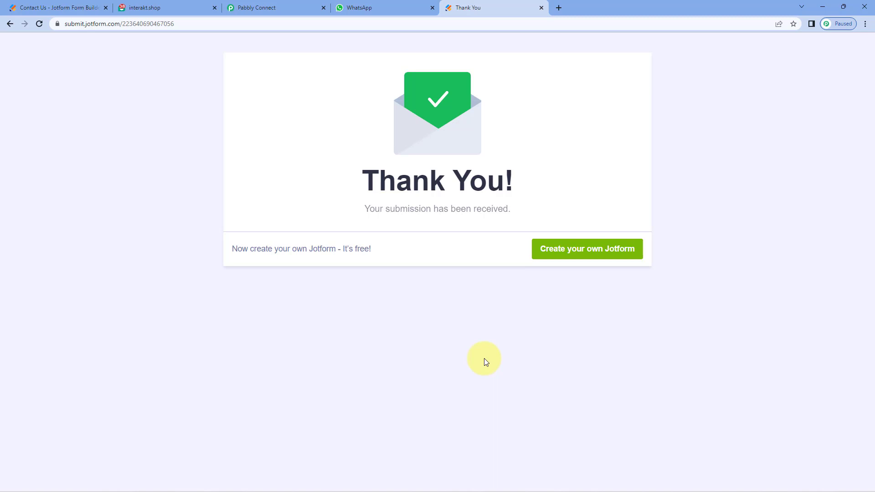
Step: Review the captured response's first name, last name, email, phone number and Gender Male values
left_click(287, 6)
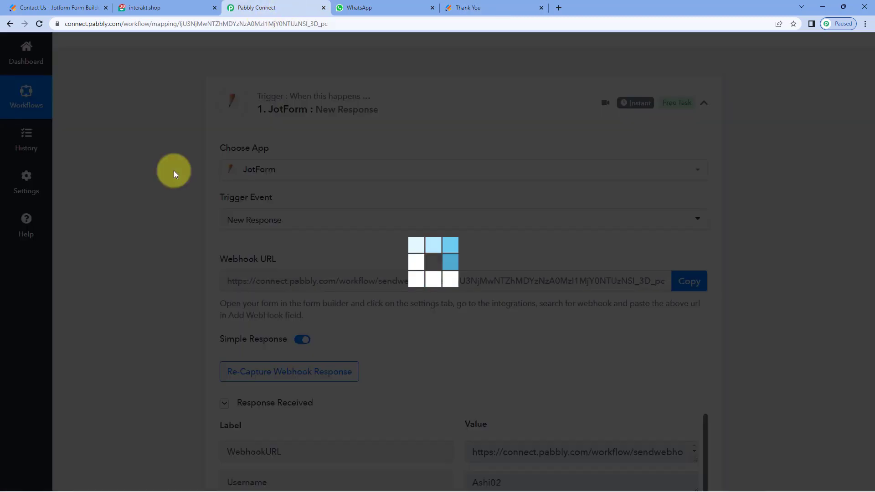
scroll(173, 170, "down", 3)
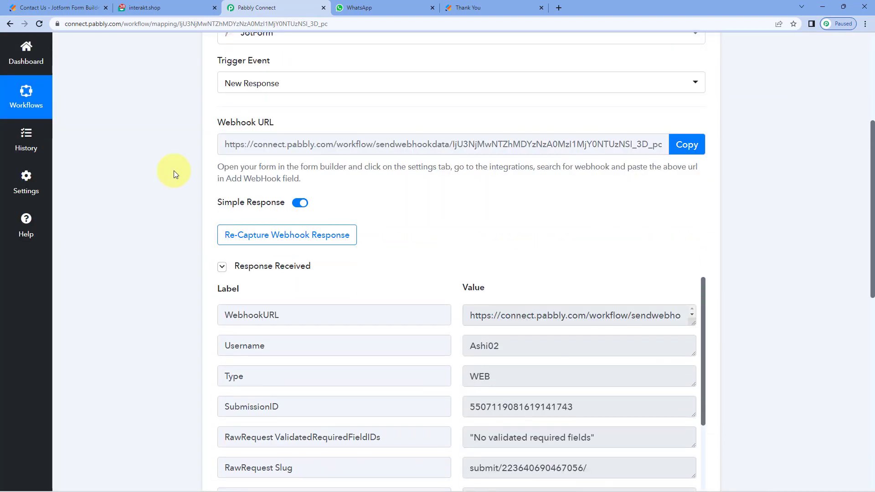
scroll(174, 170, "down", 2)
scroll(424, 176, "down", 2)
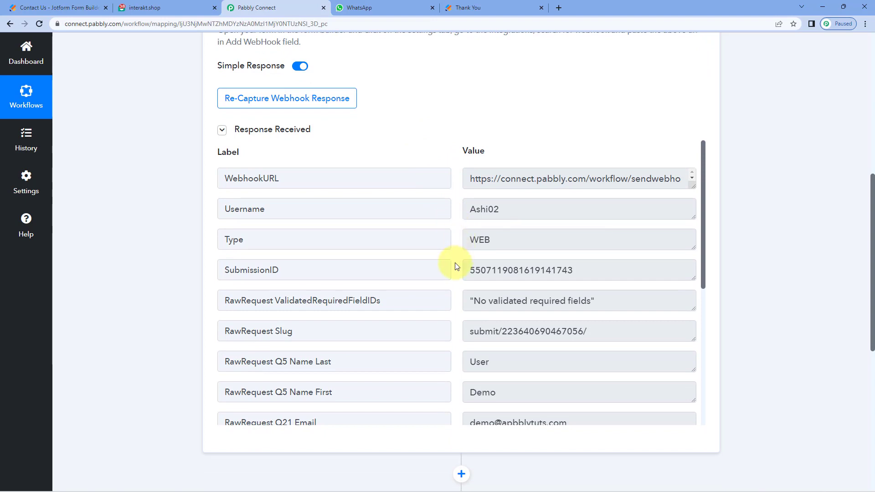
left_click(496, 362)
left_click(496, 391)
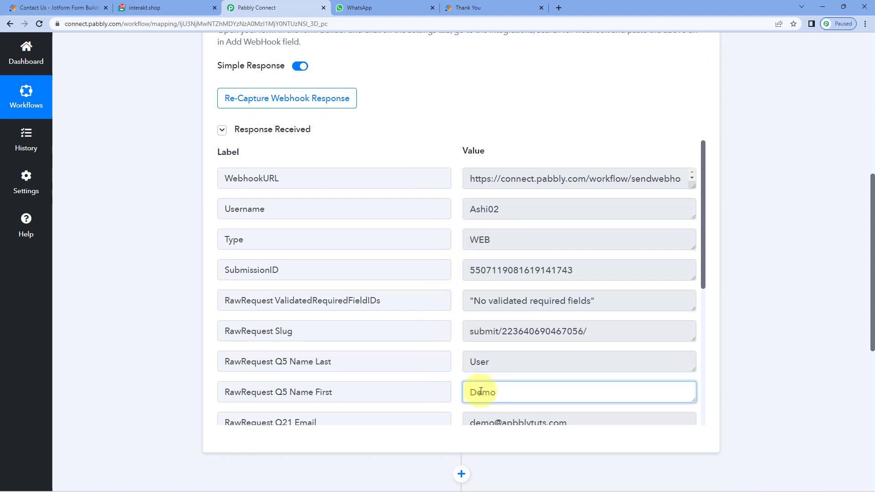
scroll(447, 299, "down", 5)
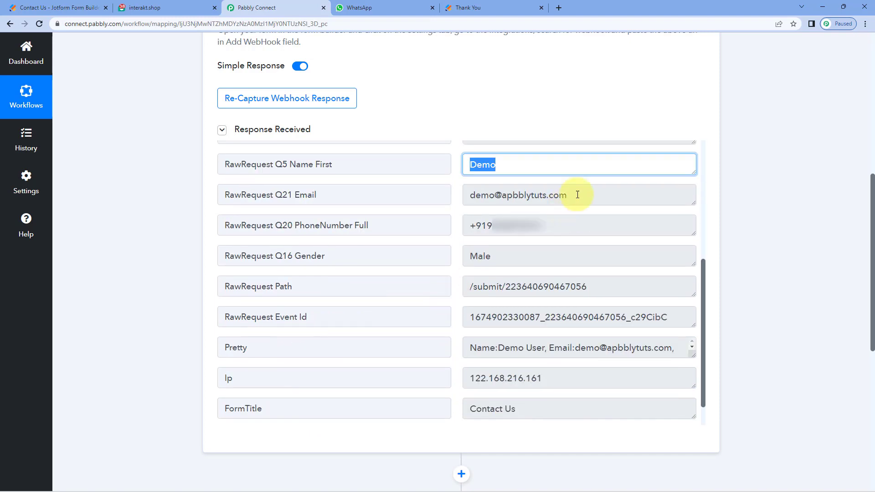
left_click_drag(576, 195, 461, 198)
left_click_drag(559, 224, 479, 226)
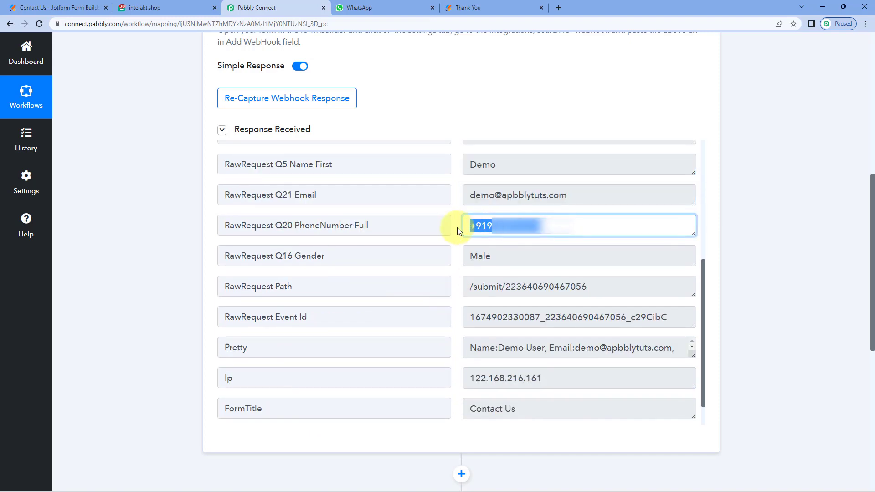
left_click_drag(512, 254, 435, 255)
left_click(461, 264)
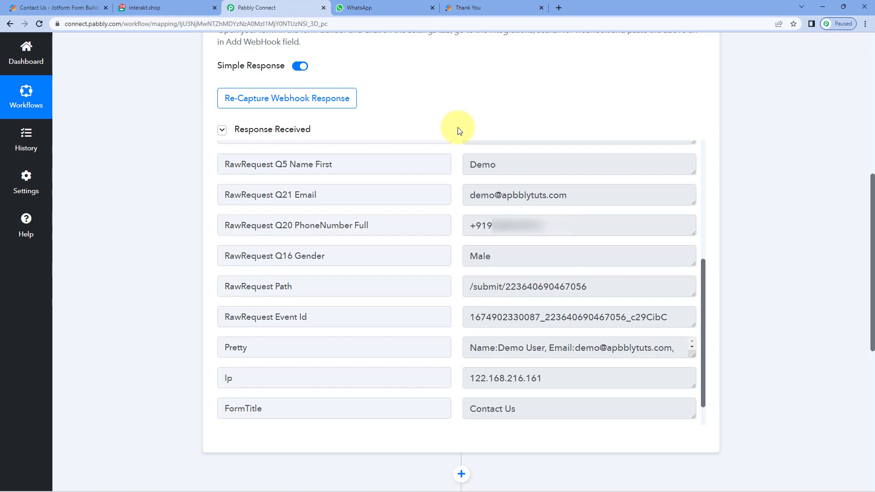
Step: Choose Interakt as the app for the workflow's second step
scroll(169, 281, "down", 8)
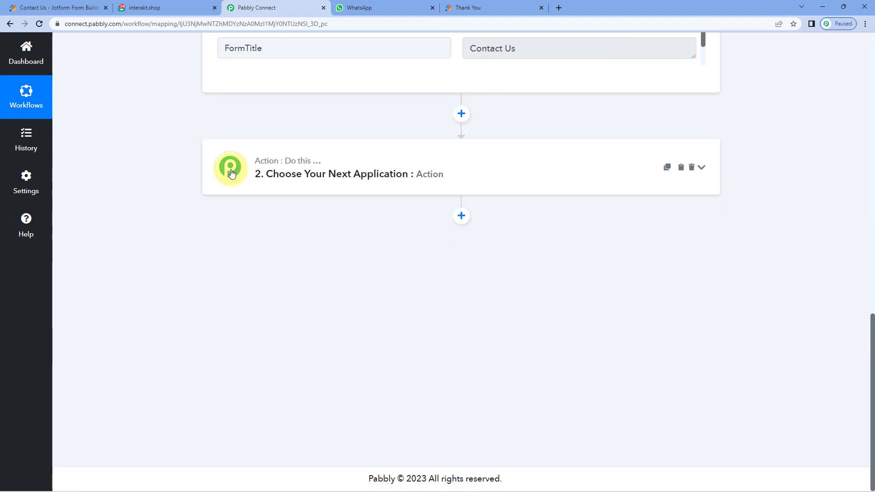
left_click(307, 167)
left_click(277, 191)
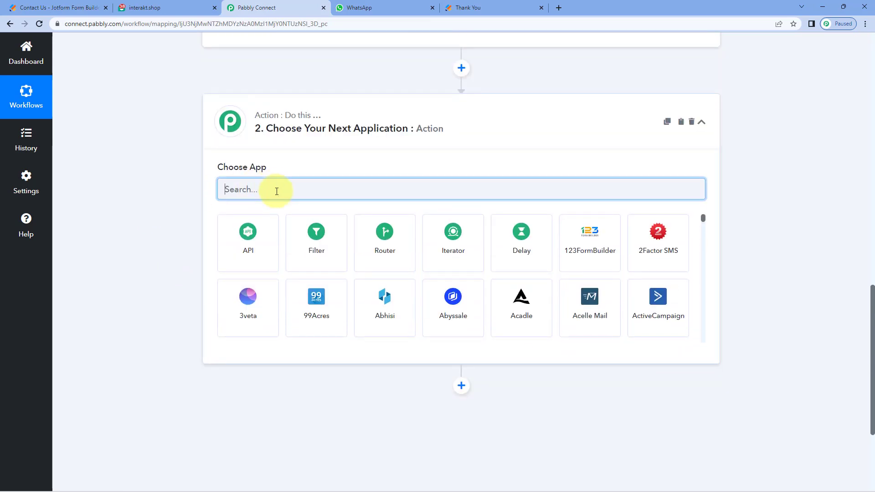
type("It")
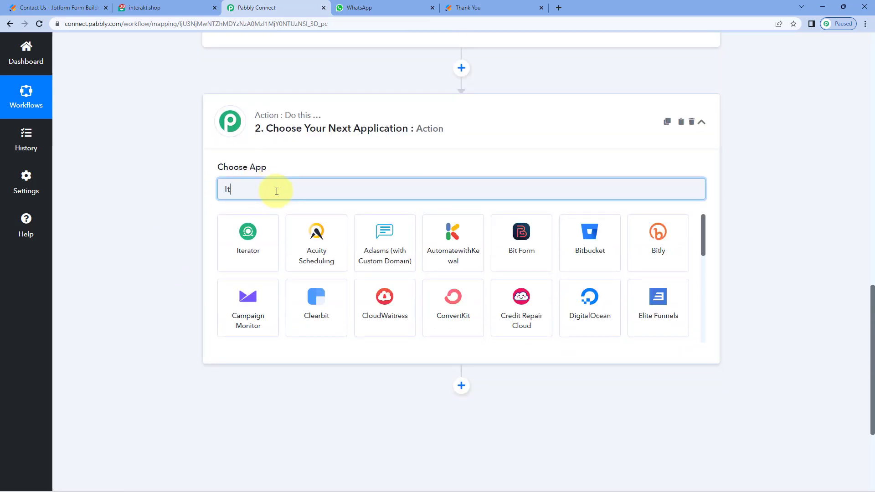
key("BackSpace")
type("nterak")
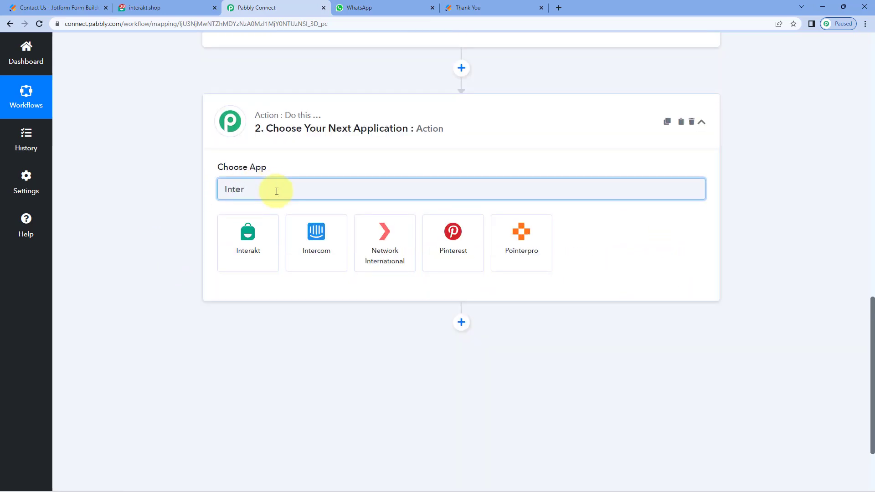
type("t")
left_click(250, 246)
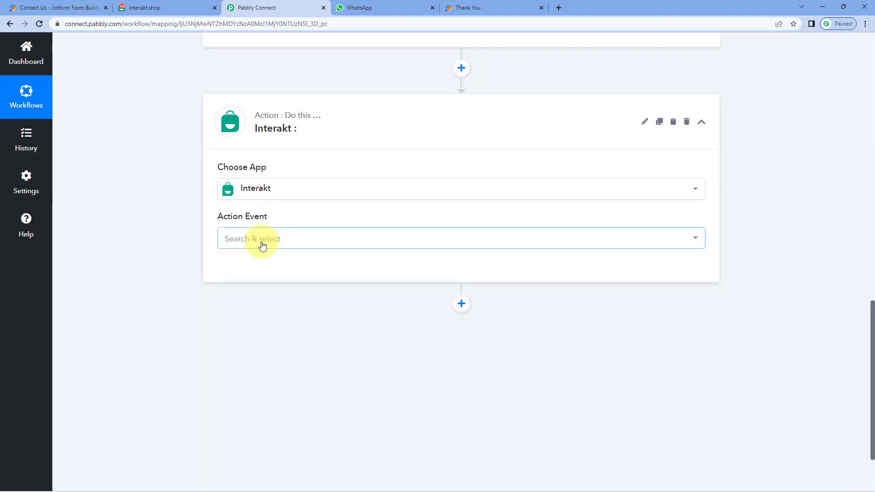
Step: Set the Interakt action event to Send WhatsApp Template Message
left_click(299, 236)
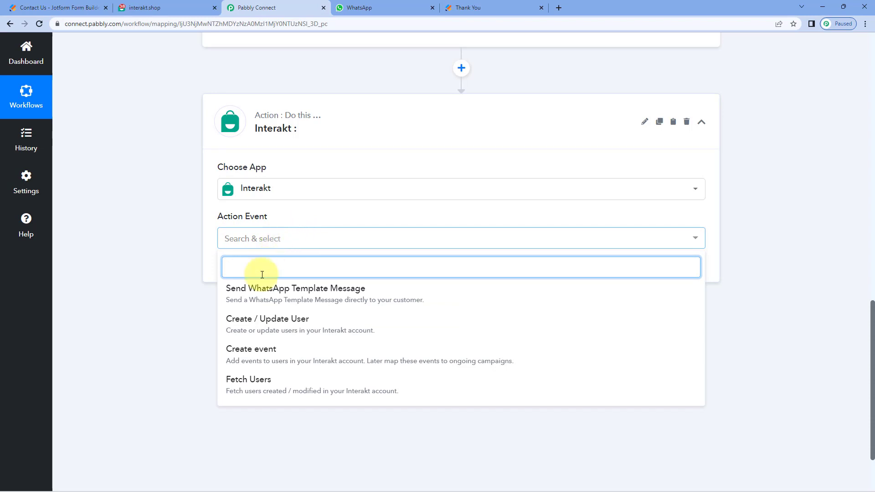
left_click(377, 290)
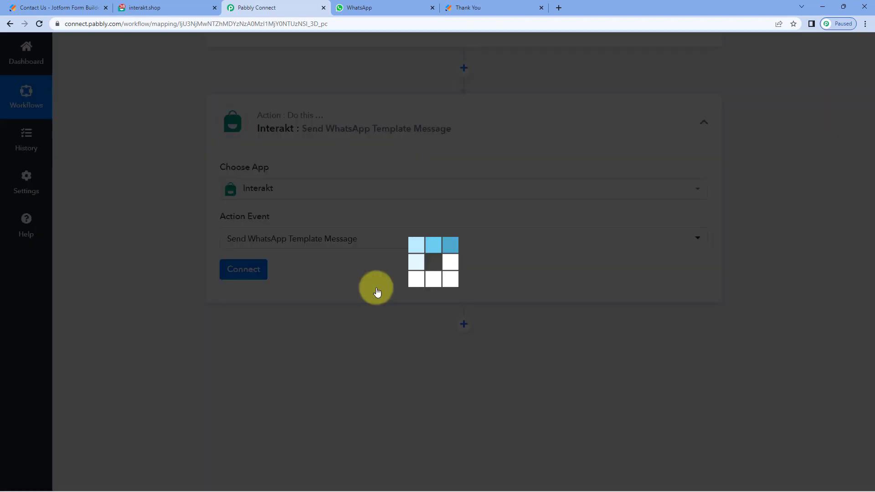
left_click(248, 269)
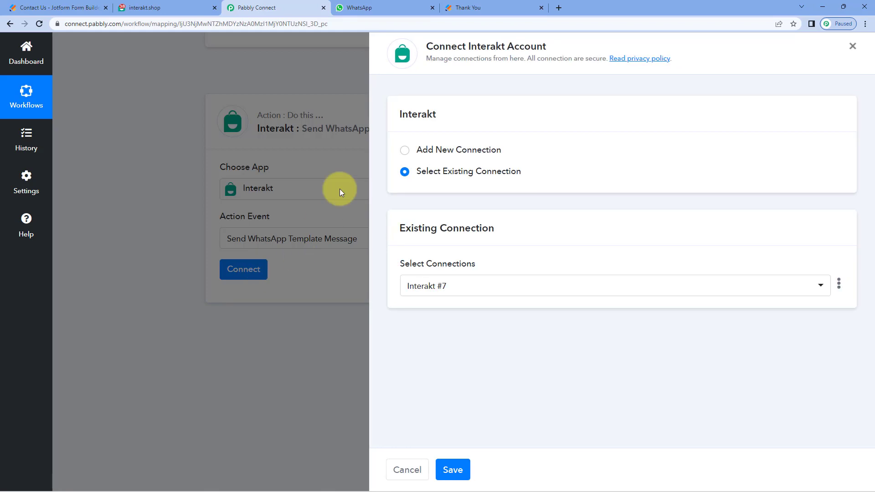
Step: Add a new Interakt connection, then switch to the Interakt account tab
left_click(408, 150)
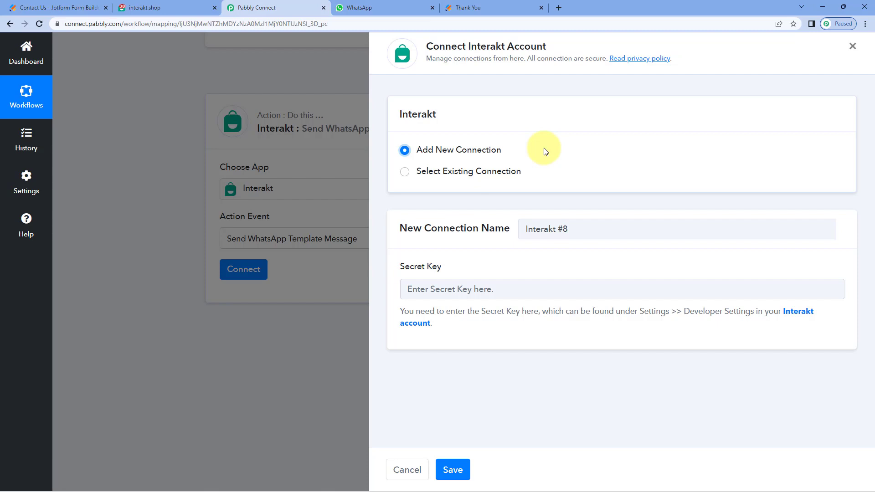
left_click(168, 13)
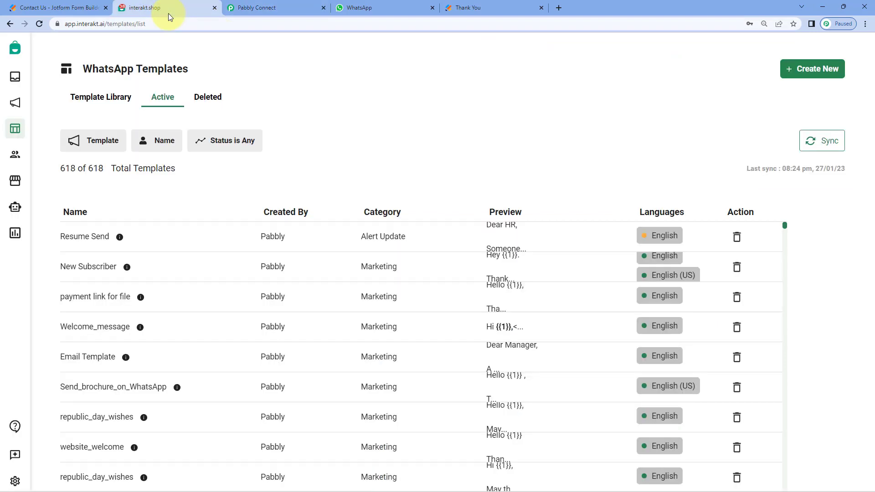
Step: Copy the secret key from Interakt's Settings > Developer Setting page
left_click(17, 482)
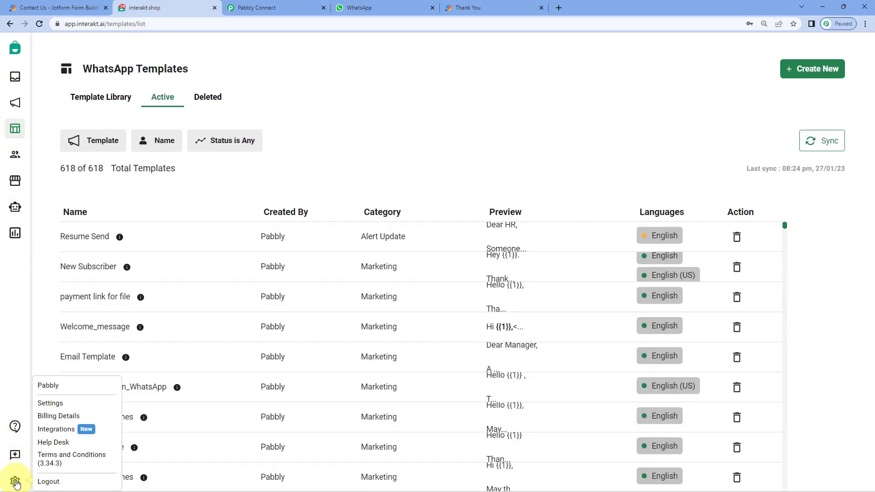
left_click(60, 408)
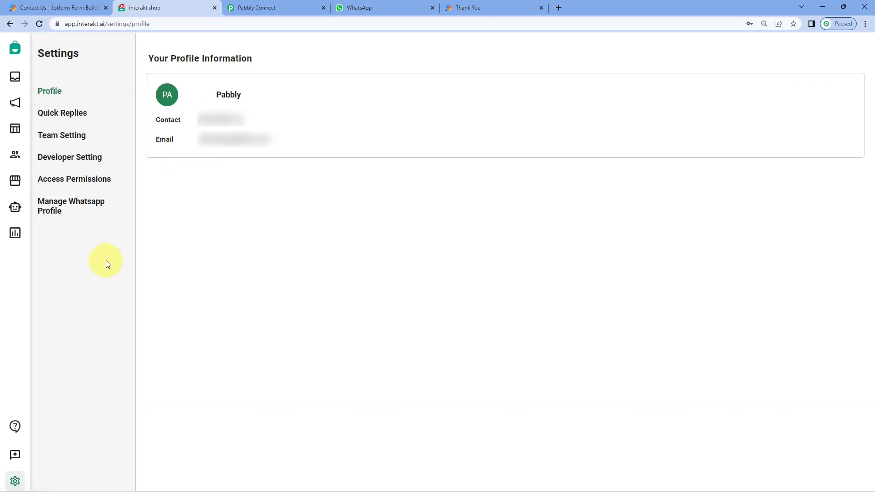
left_click(77, 161)
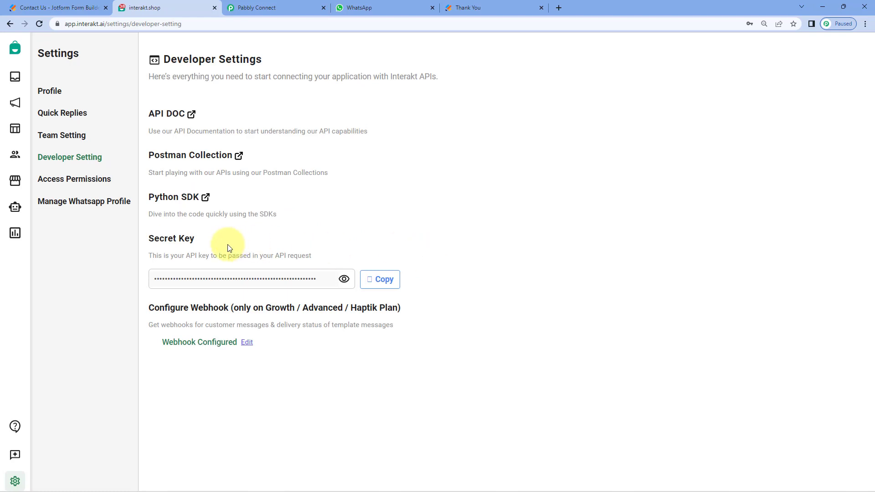
left_click(390, 280)
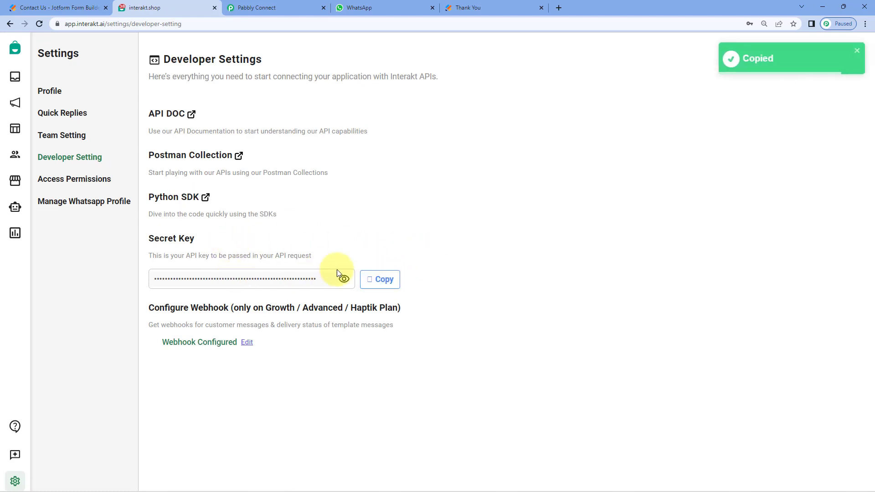
Step: Paste the secret key into Pabbly's Interakt connection and save it
left_click(242, 8)
right_click(449, 289)
left_click(483, 361)
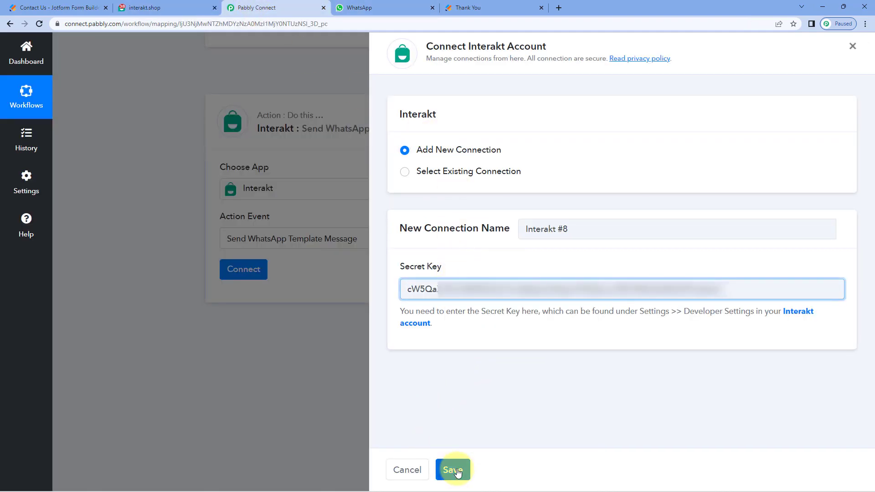
left_click(452, 470)
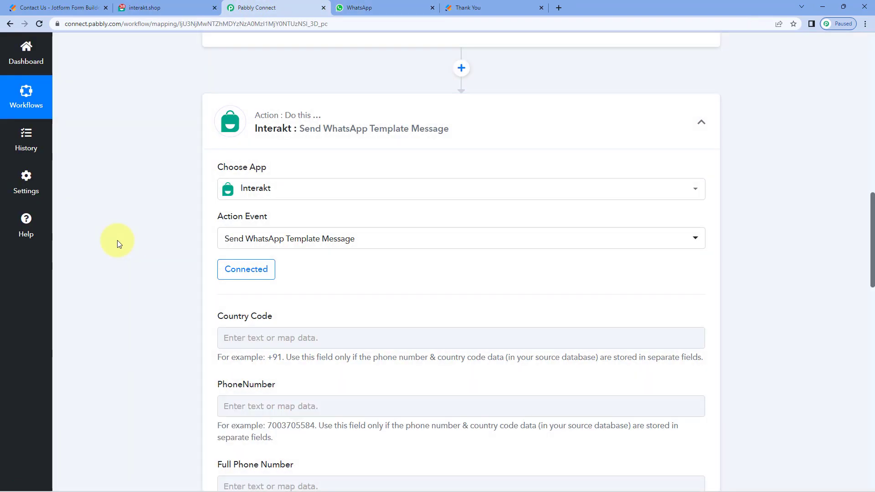
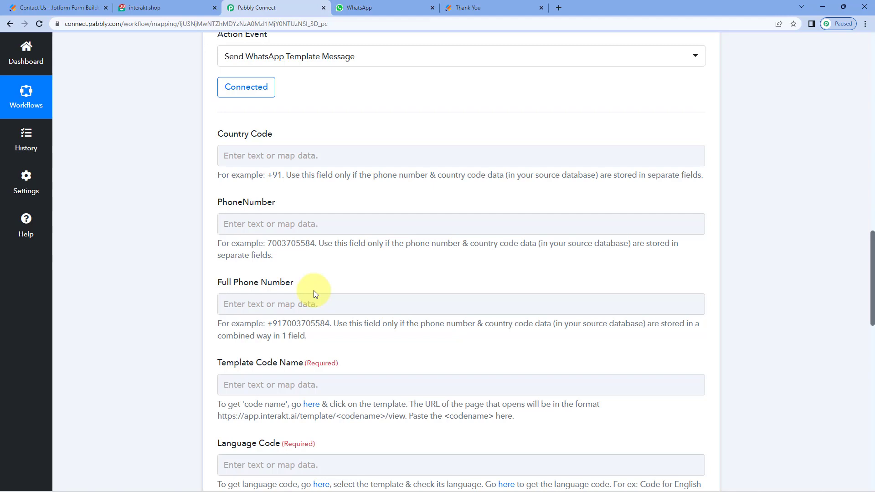
left_click(248, 155)
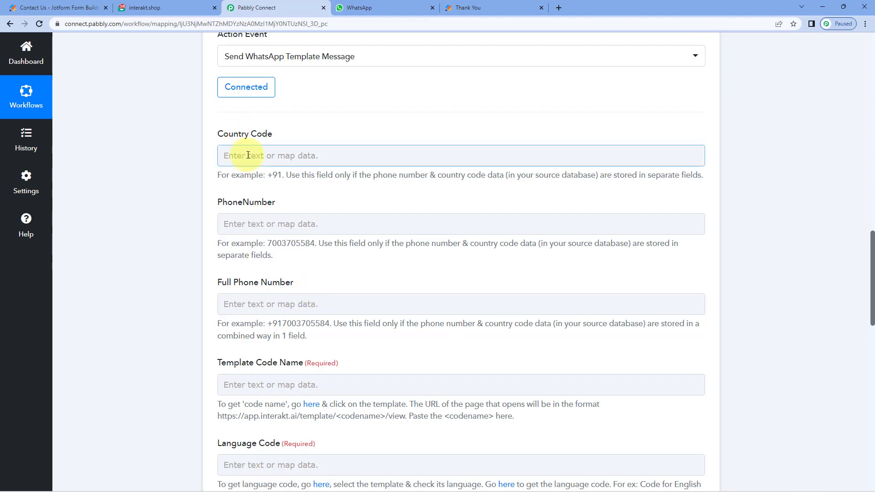
left_click(211, 180)
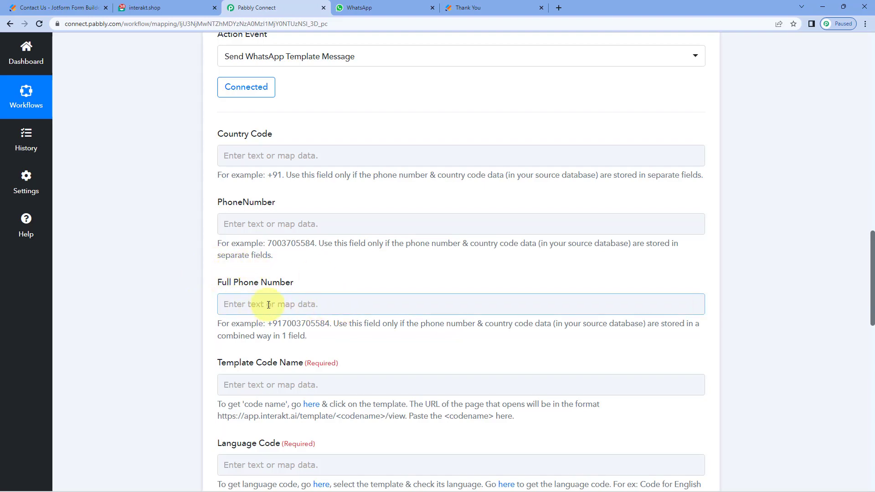
scroll(543, 299, "up", 10)
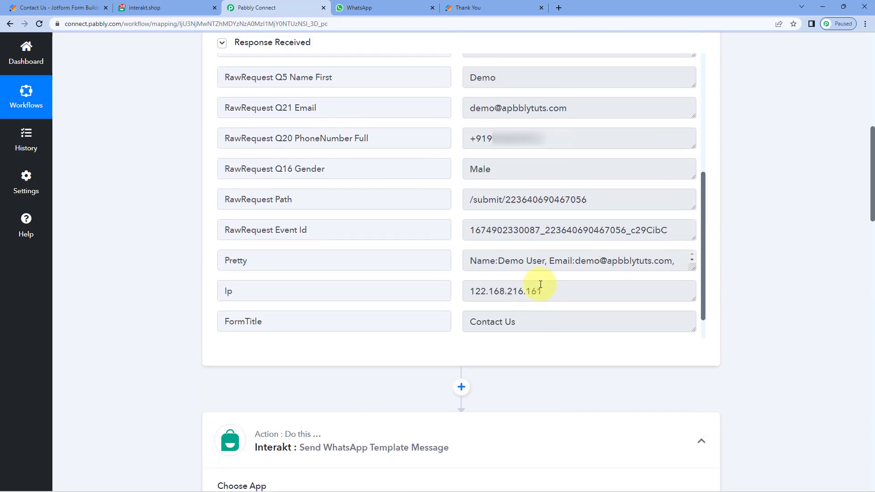
Step: Map JotForm: New Response's RawRequest Q20 PhoneNumber Full into the Full Phone Number field
left_click_drag(554, 148, 434, 143)
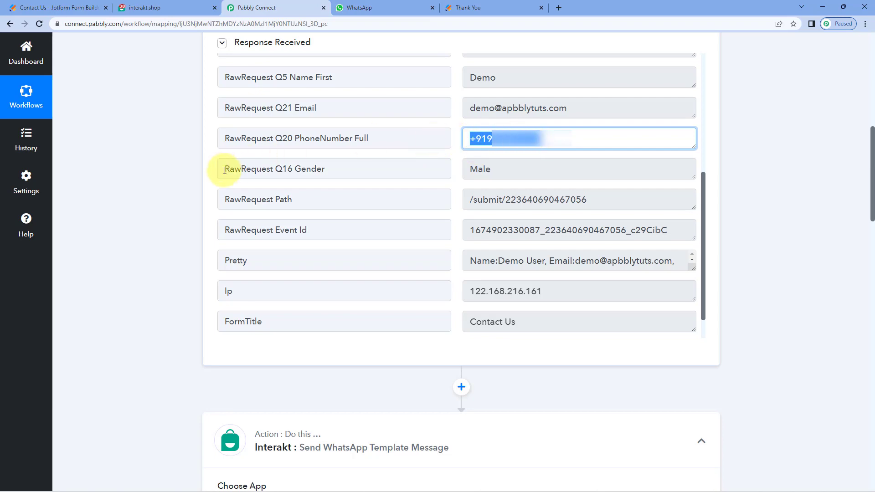
left_click(179, 191)
scroll(179, 192, "down", 10)
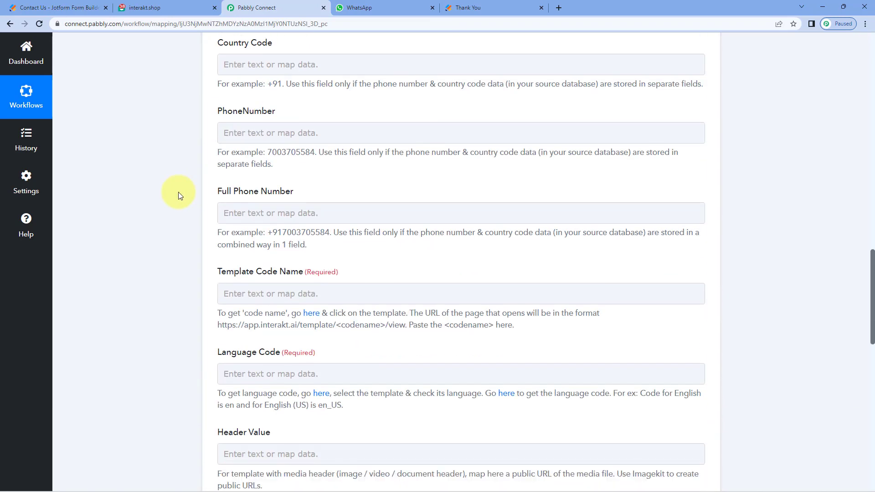
scroll(179, 196, "down", 1)
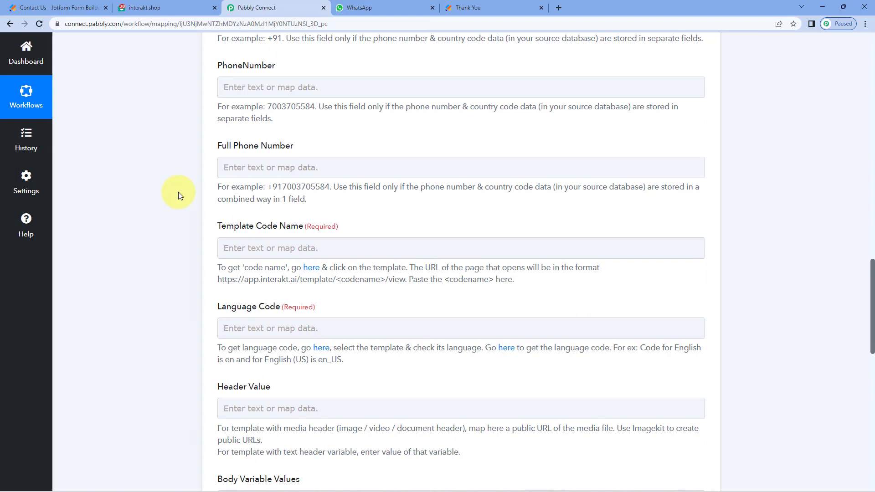
left_click(276, 168)
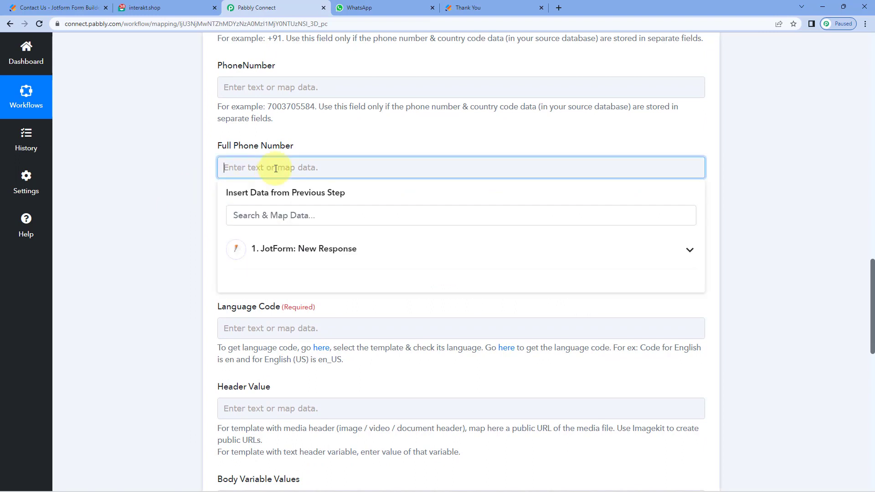
left_click(367, 246)
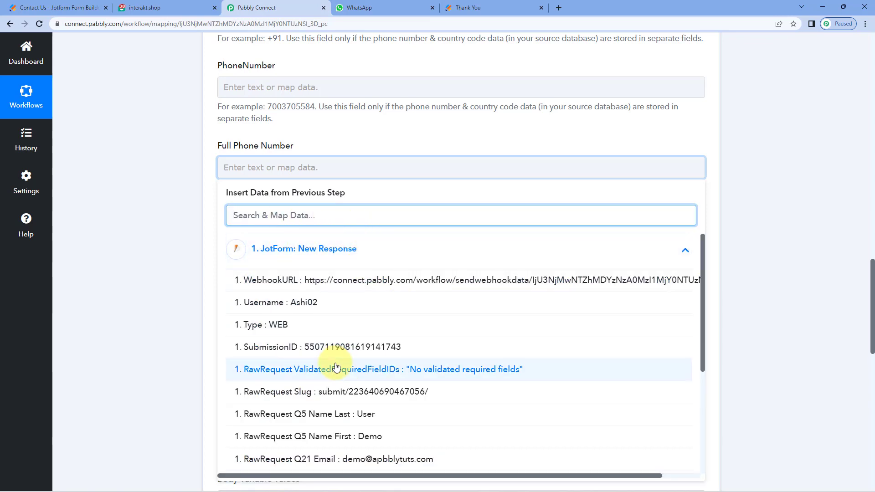
scroll(297, 401, "down", 1)
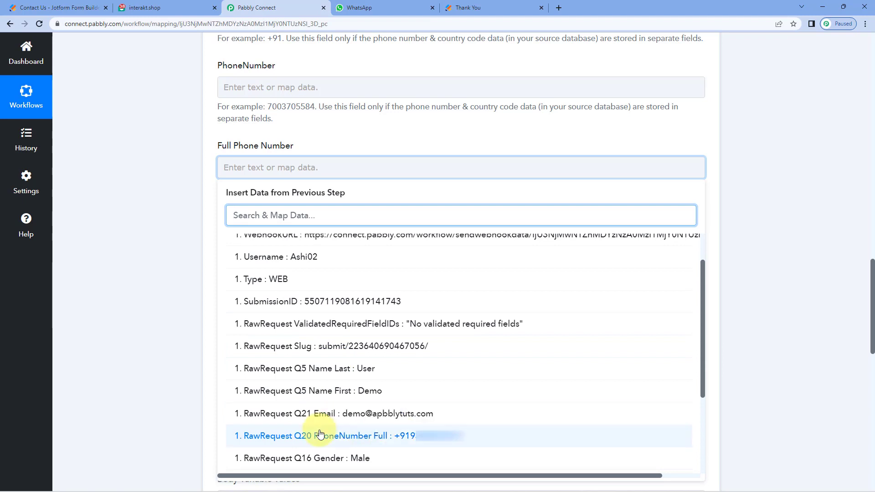
left_click(370, 436)
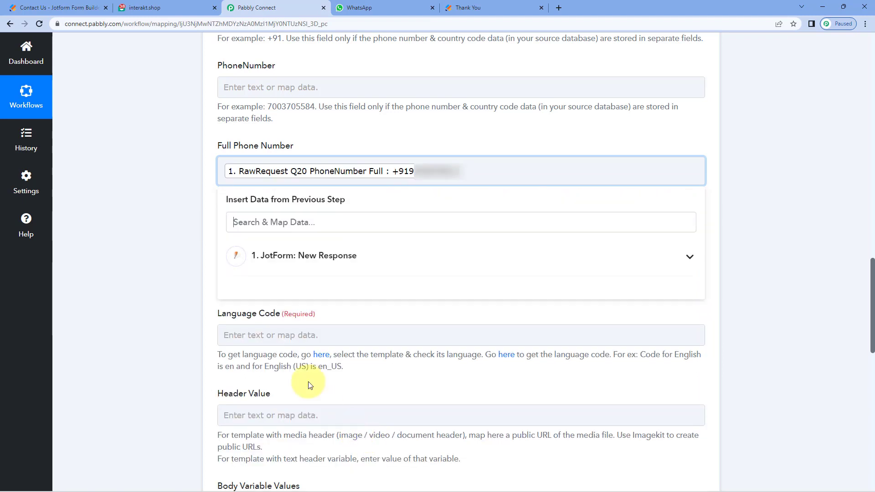
left_click(197, 269)
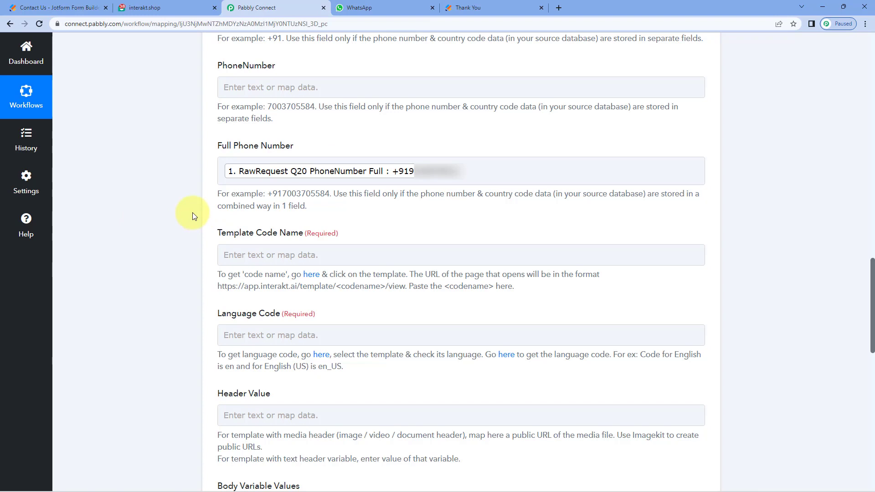
scroll(192, 212, "down", 4)
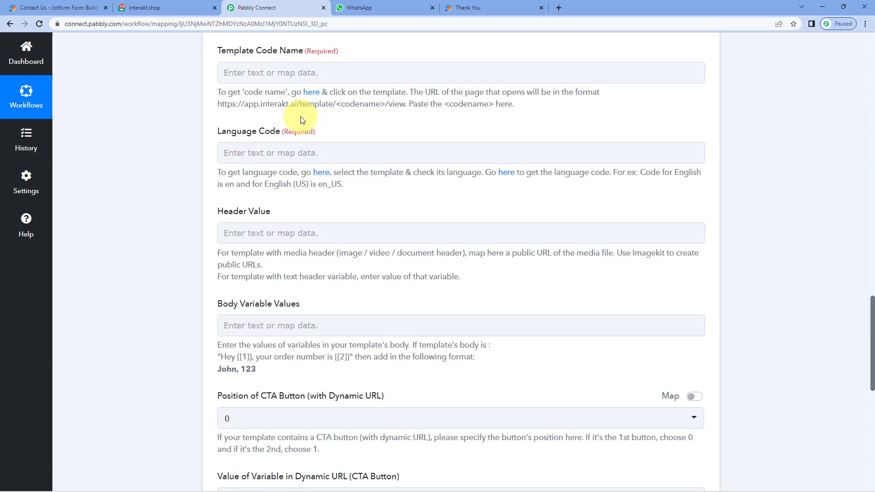
Step: Copy the code name 'welcome_message' from the Welcome_message template's page address in Interakt
left_click(309, 71)
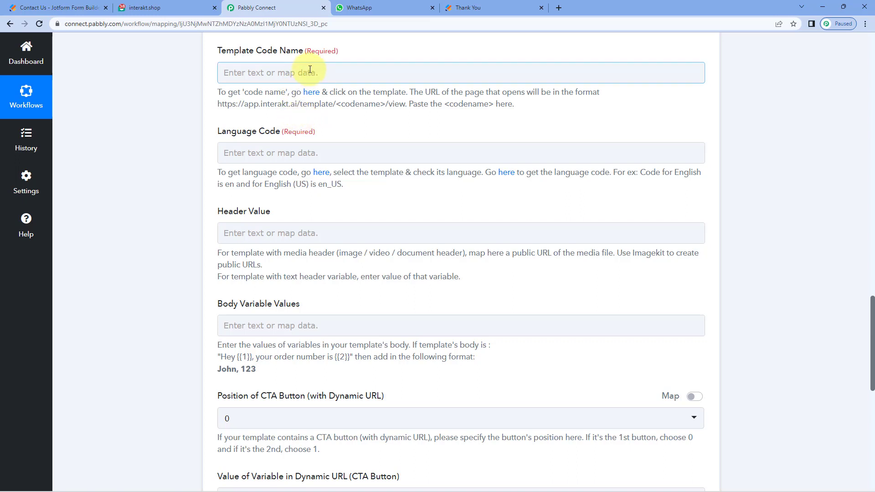
left_click(170, 6)
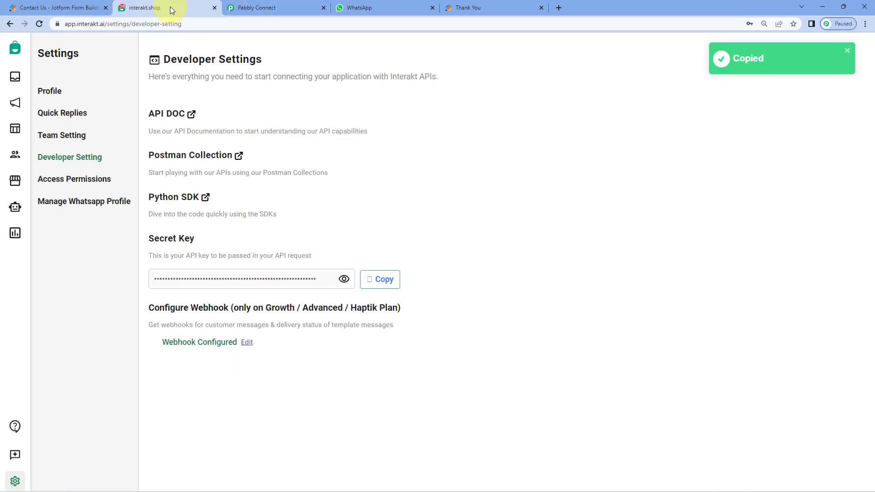
left_click(15, 124)
scroll(66, 213, "down", 1)
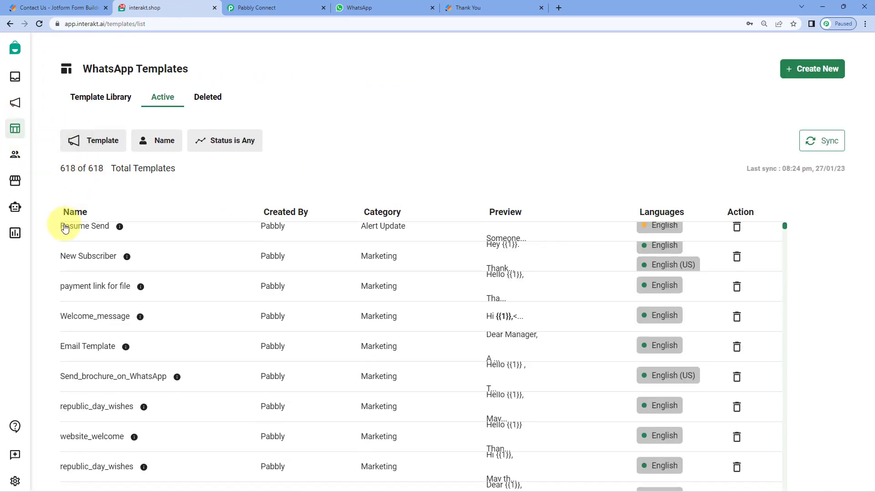
left_click(118, 282)
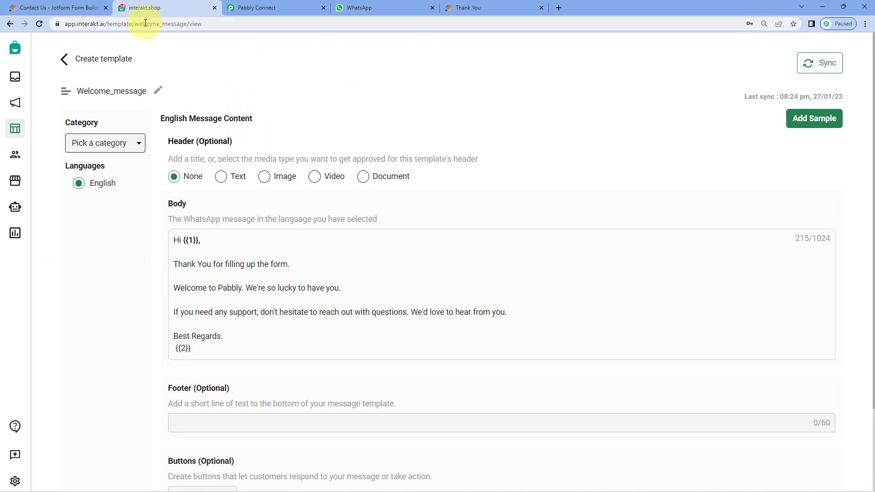
double_click(179, 24)
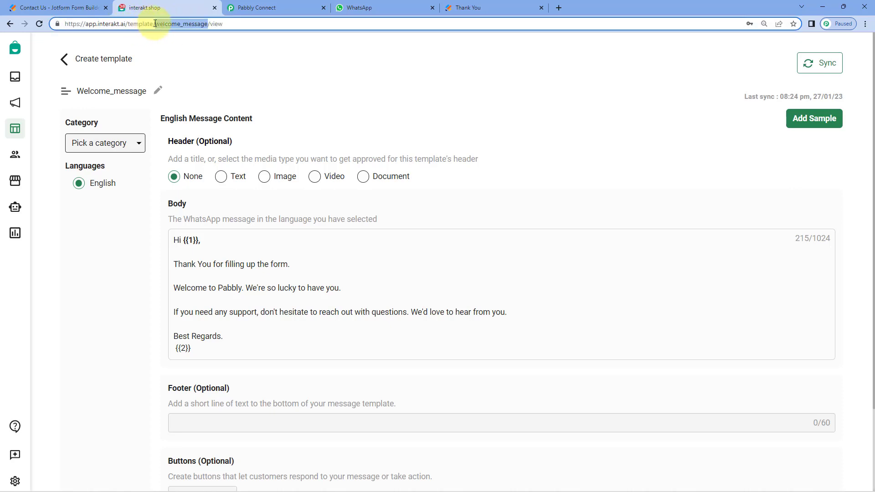
right_click(196, 23)
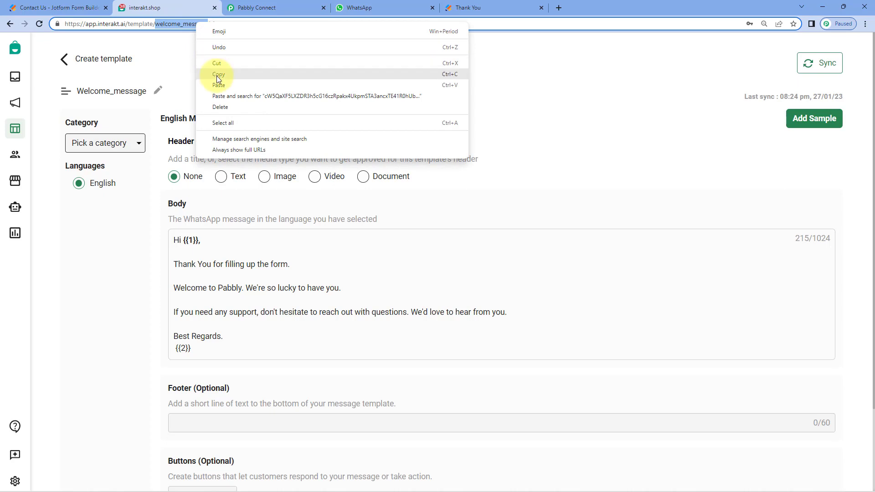
left_click(217, 73)
left_click(224, 45)
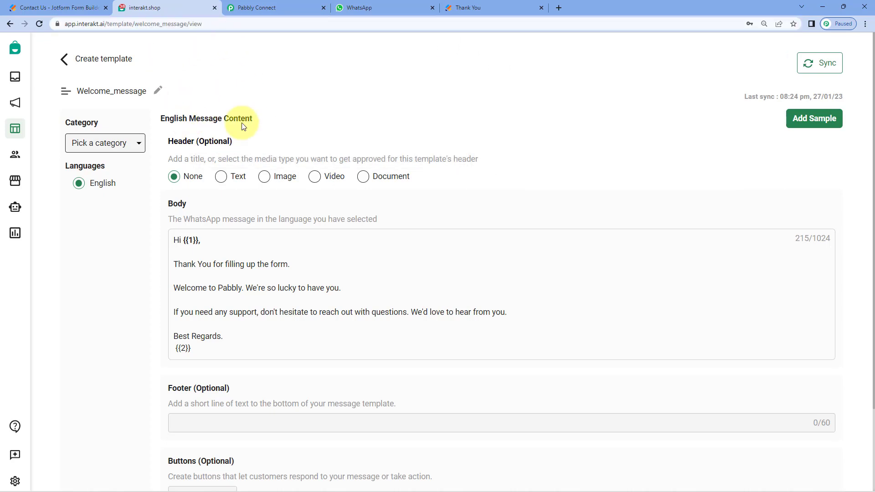
Step: Paste welcome_message into Pabbly's Template Code Name field
left_click(290, 2)
left_click(260, 72)
right_click(279, 77)
left_click(292, 142)
left_click(168, 118)
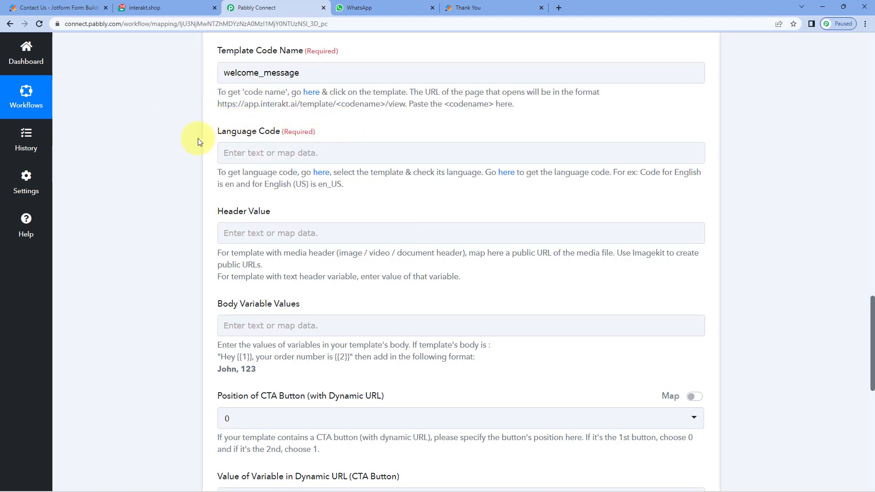
left_click(176, 6)
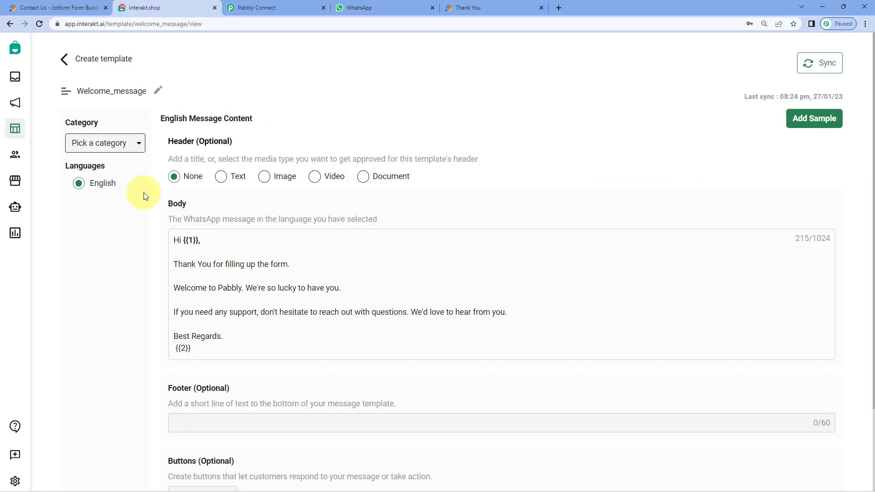
Step: Enter en as the Language Code in the Interakt action
left_click(256, 7)
left_click(276, 153)
type("en")
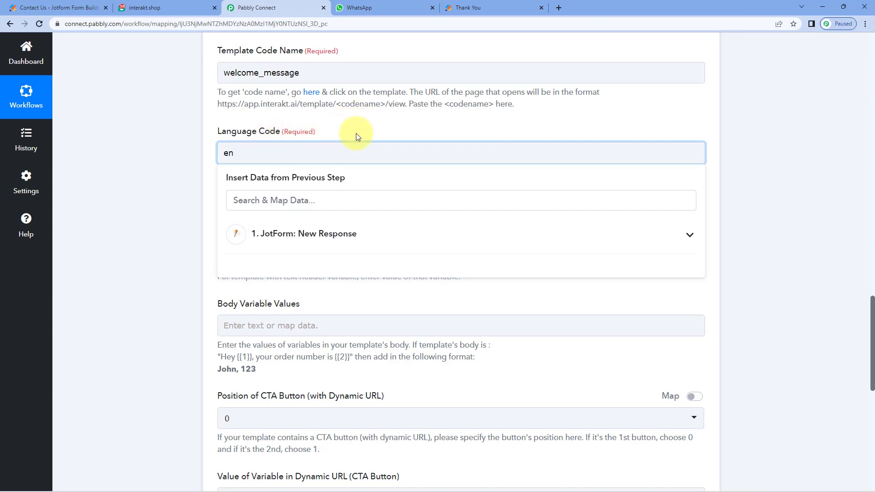
left_click(356, 133)
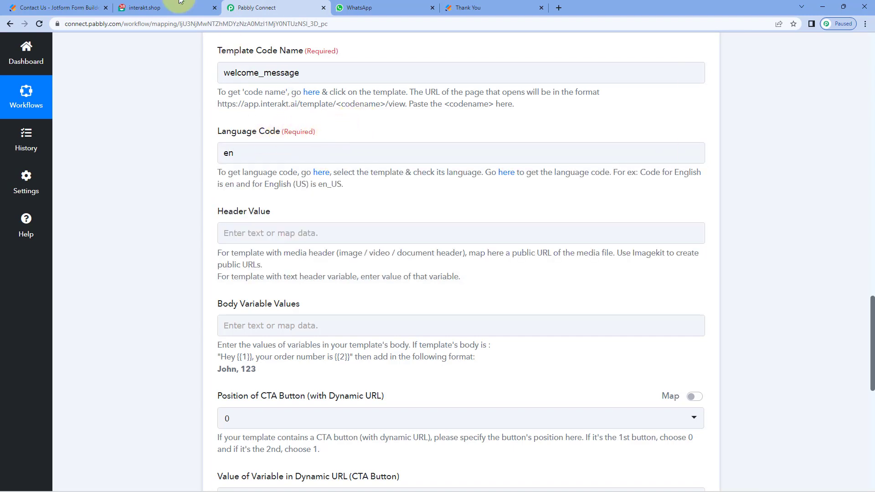
Step: Cross-check the Language Code against the Interakt template and scroll to the variable fields
left_click(166, 8)
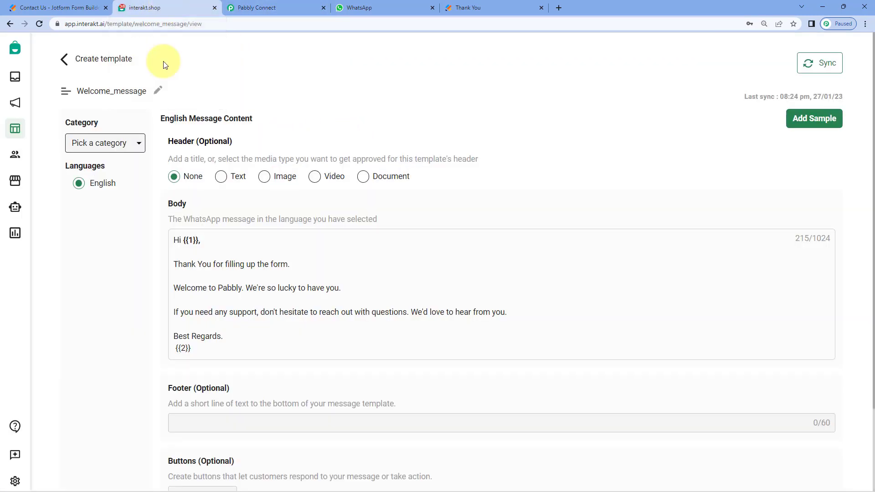
left_click(286, 3)
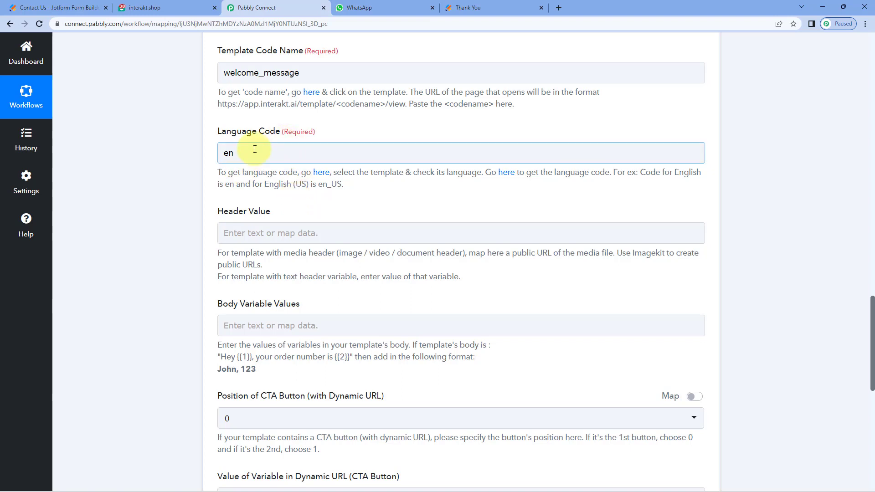
left_click(240, 149)
left_click(223, 172)
left_click(273, 147)
left_click(150, 7)
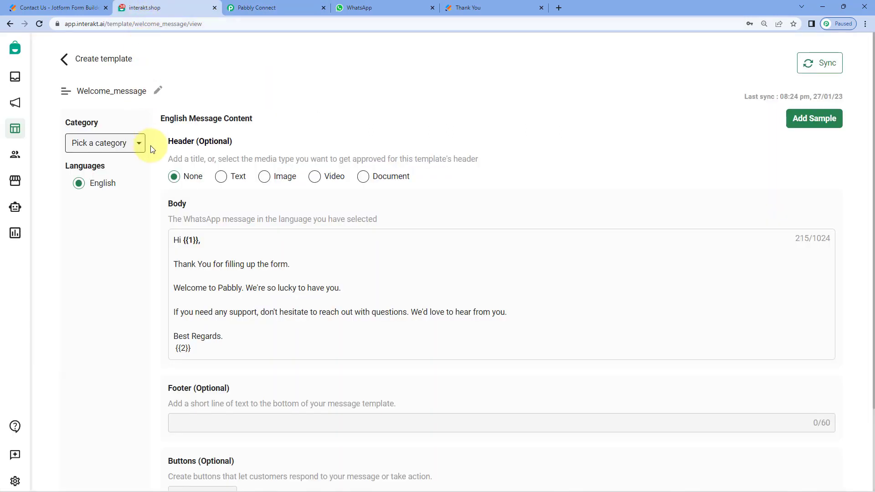
left_click(301, 6)
scroll(208, 191, "down", 2)
scroll(216, 158, "up", 1)
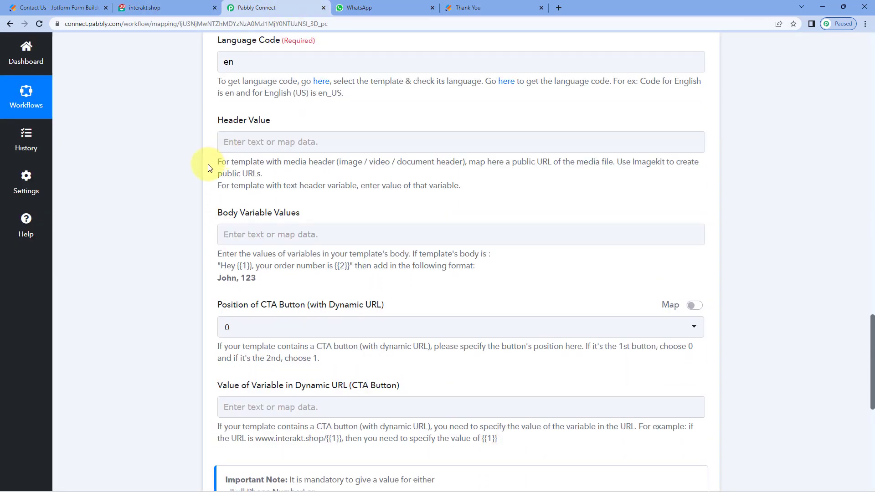
left_click(182, 6)
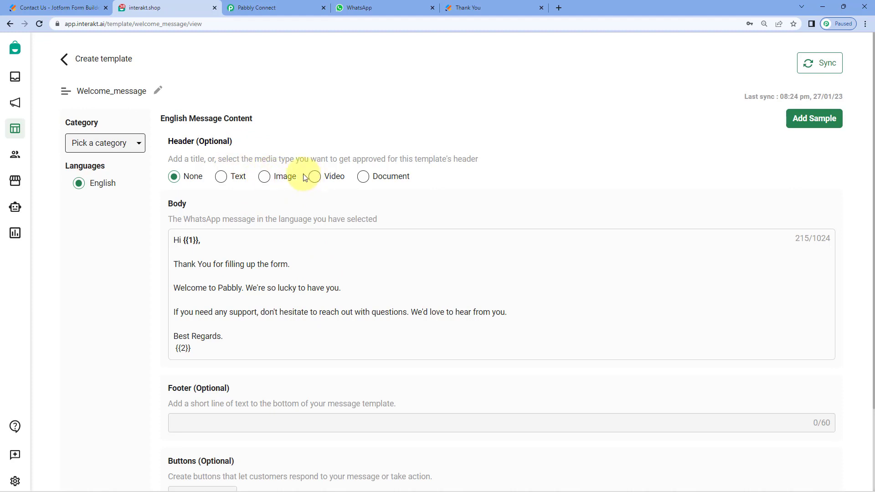
left_click(254, 9)
left_click(259, 143)
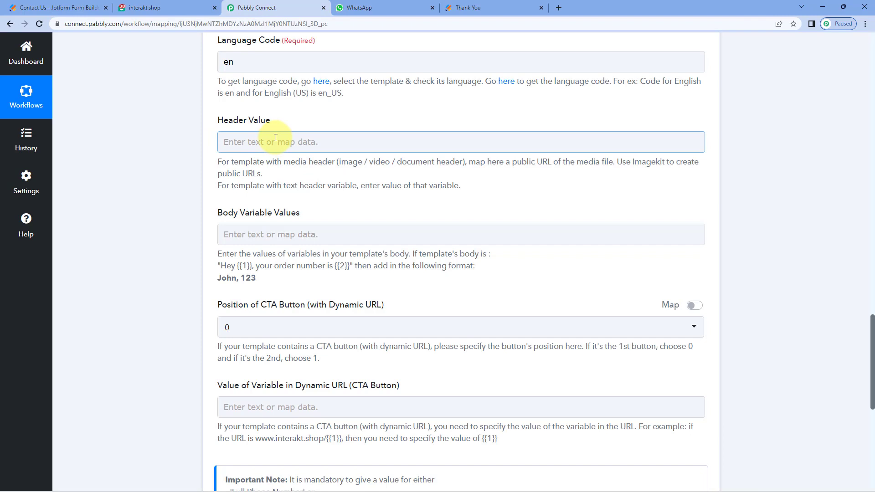
left_click(187, 8)
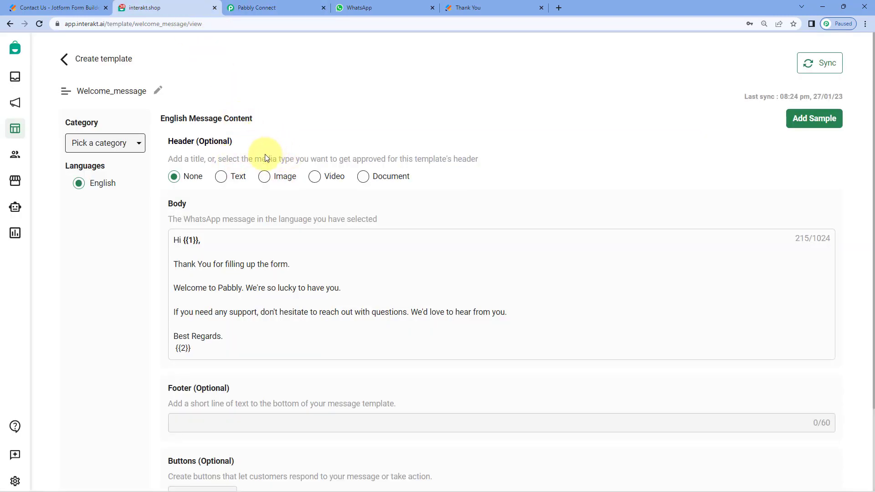
left_click(253, 9)
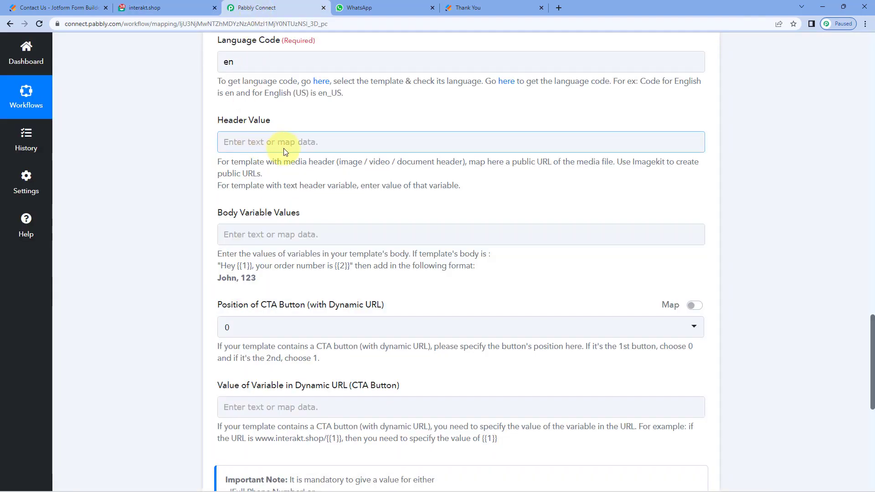
left_click(147, 8)
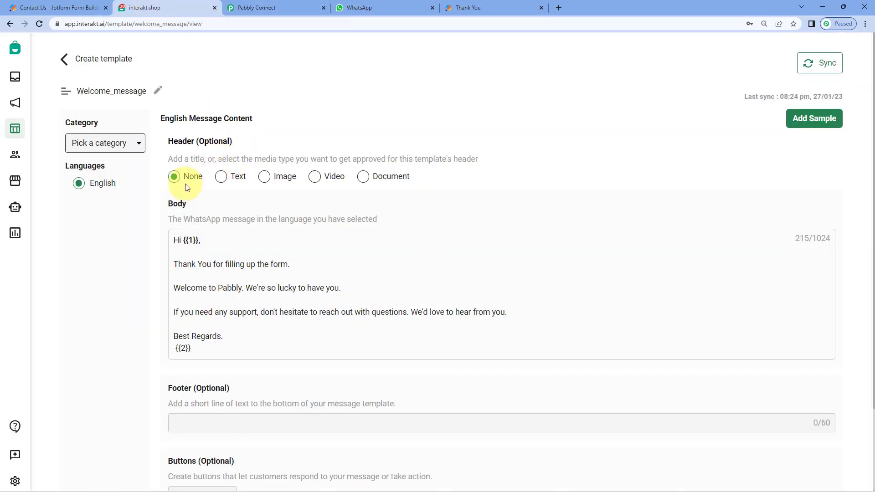
left_click(276, 7)
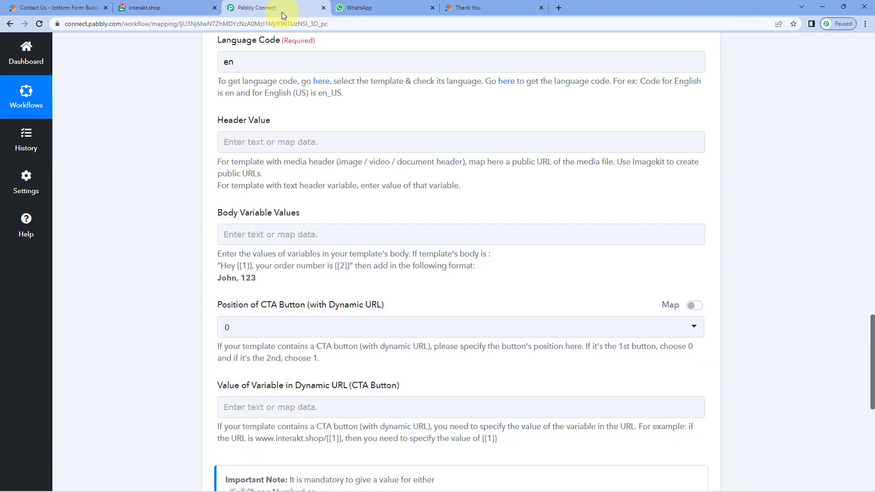
scroll(171, 194, "down", 2)
scroll(171, 194, "down", 2)
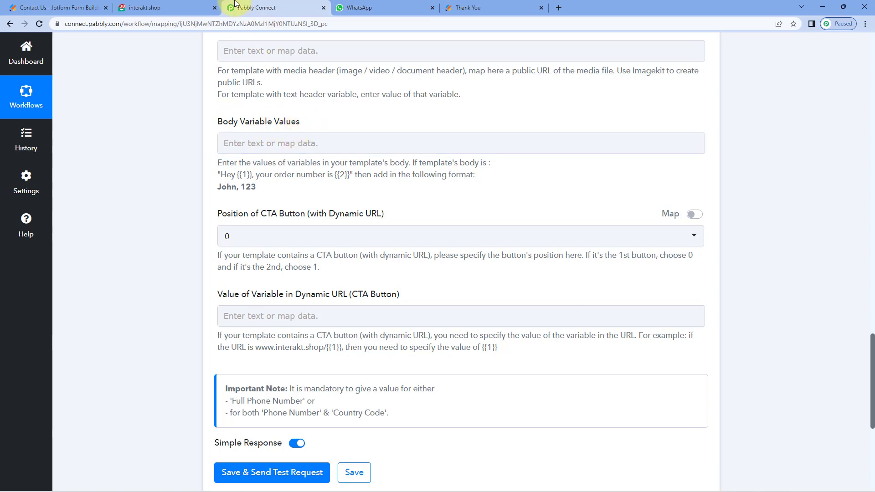
Step: Map JotForm's RawRequest Q5 Name First into Body Variable Values as the first variable
left_click(165, 7)
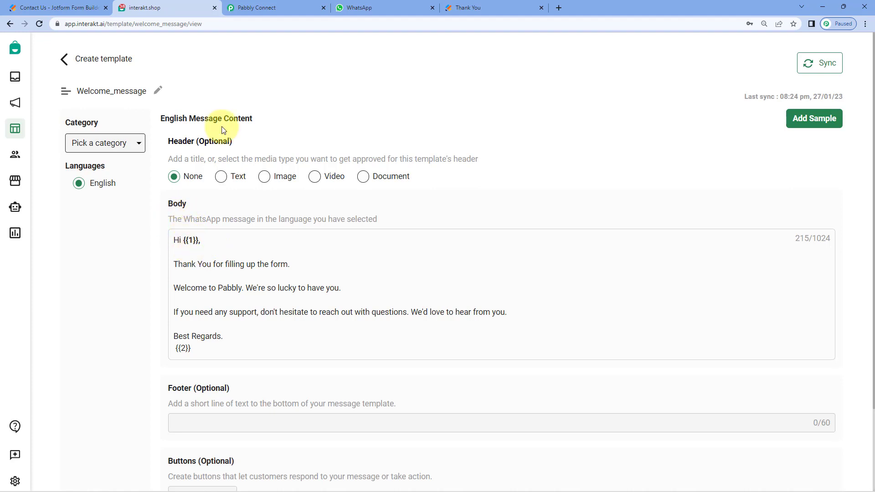
left_click(267, 4)
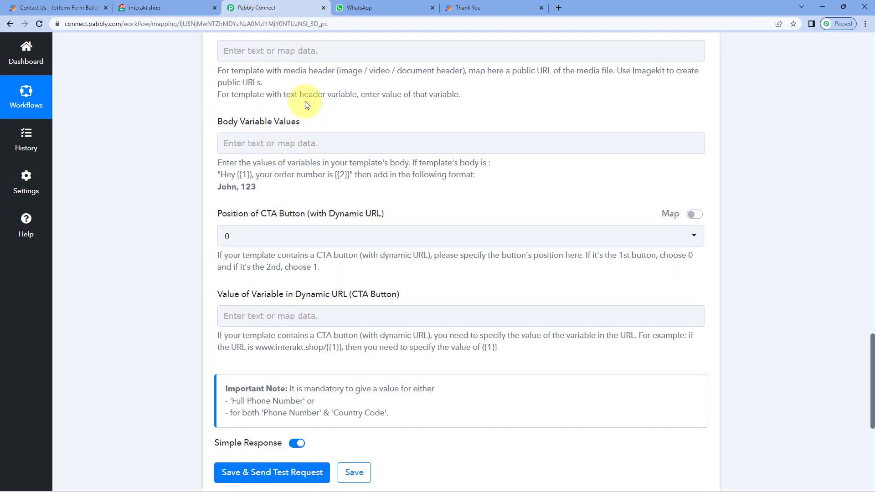
left_click(178, 6)
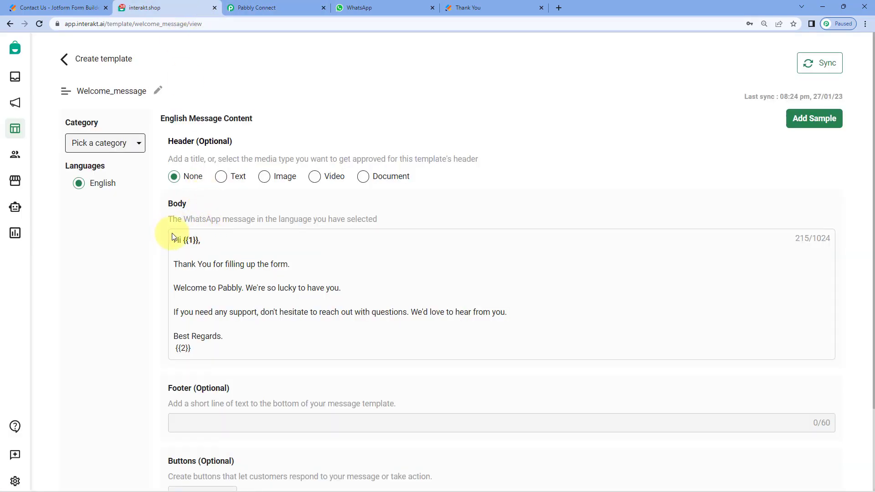
left_click(276, 6)
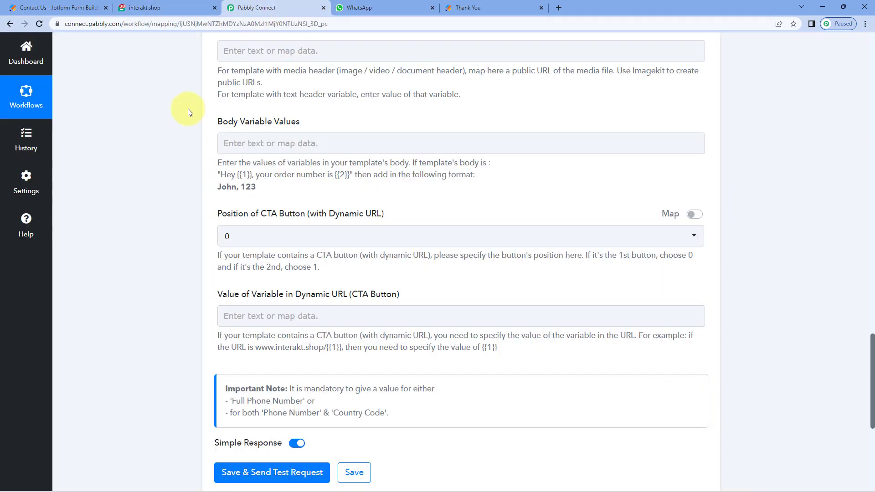
left_click(253, 141)
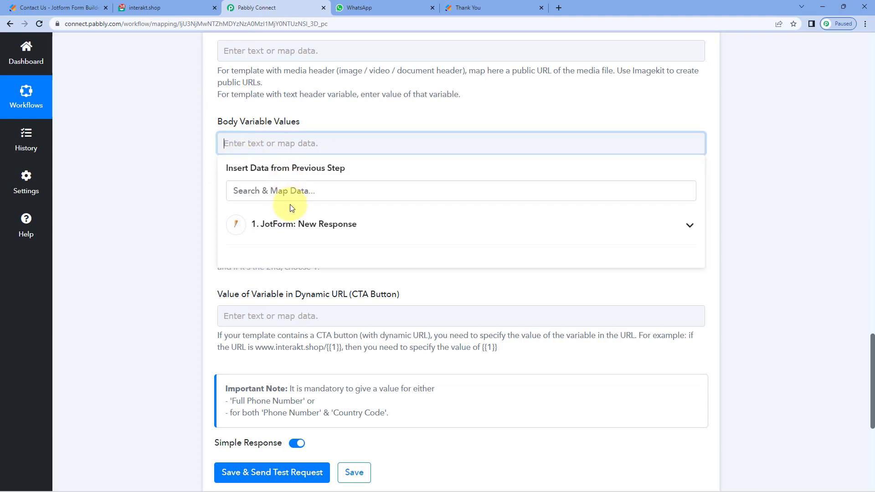
left_click(308, 230)
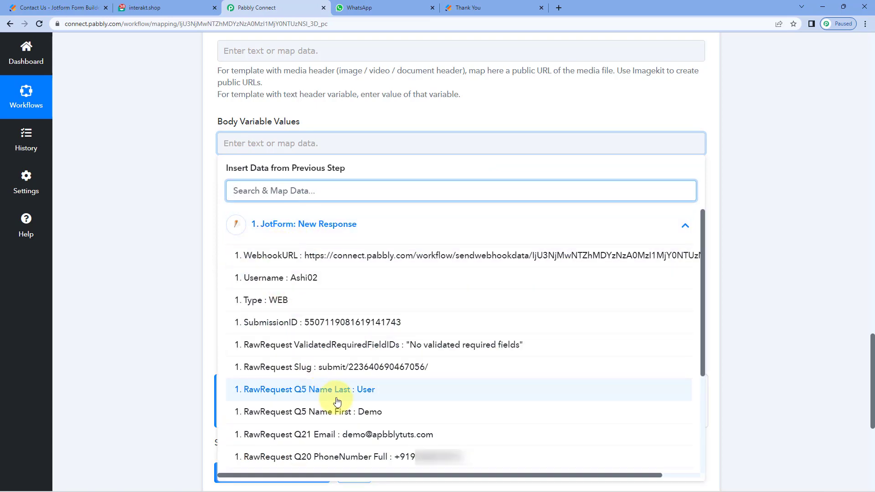
left_click(343, 413)
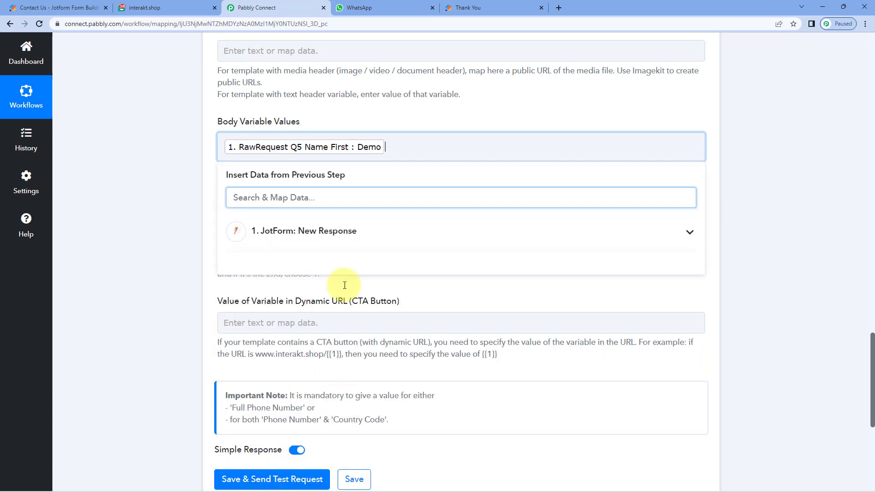
left_click(162, 157)
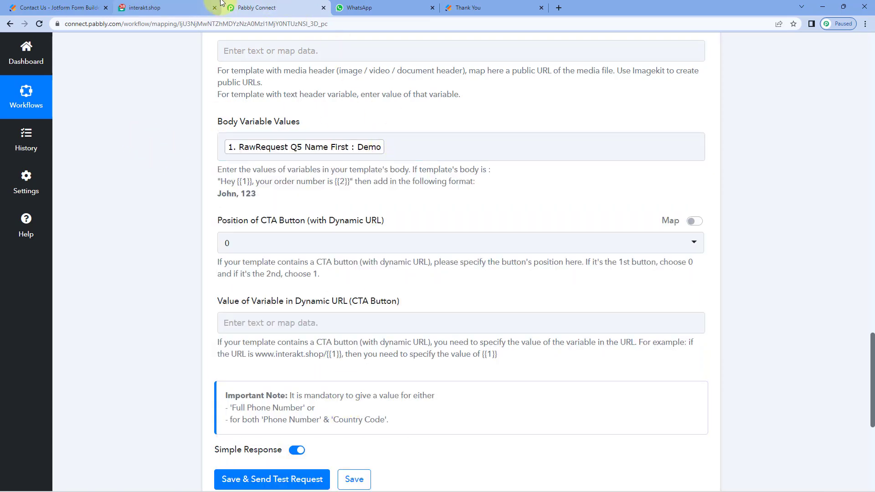
Step: Append ',Pabbly' after the first-name value as the second body variable
left_click(201, 6)
scroll(185, 283, "down", 1)
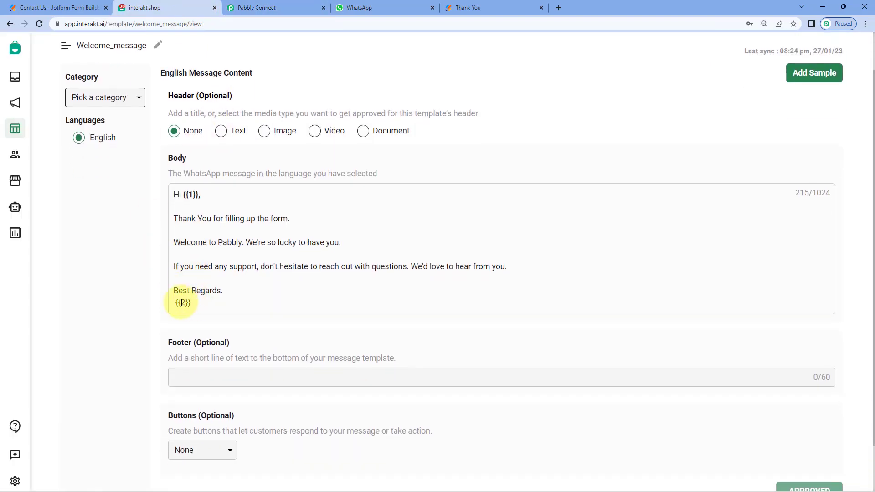
left_click(238, 10)
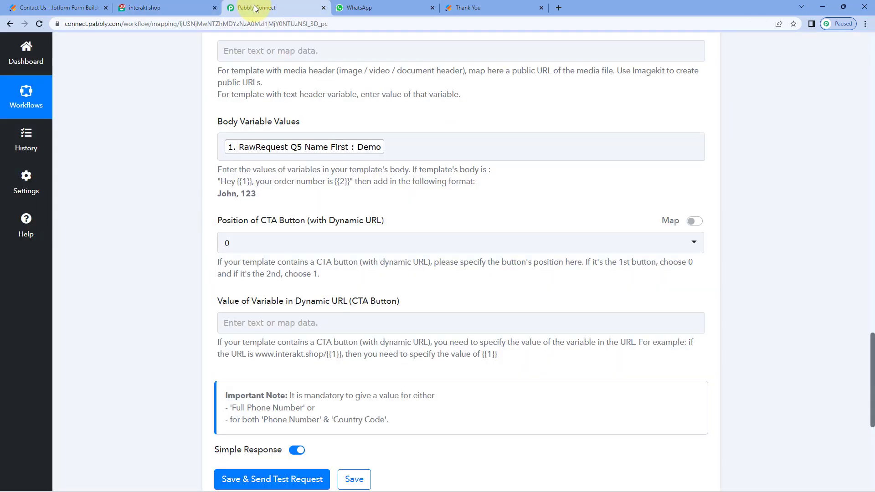
left_click(400, 149)
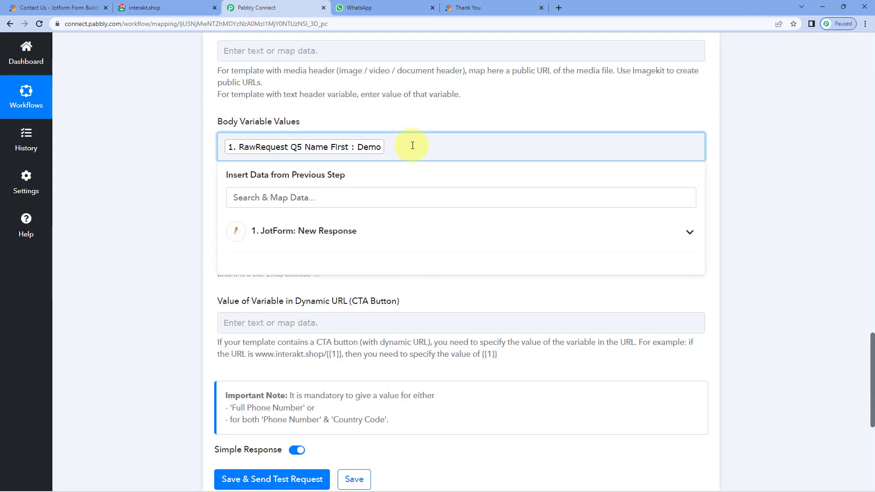
type(",")
type("Pabbly")
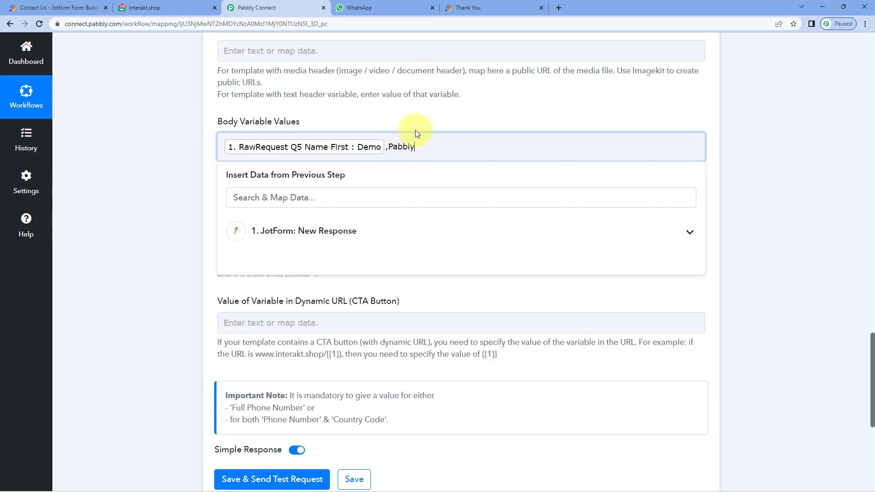
left_click(186, 10)
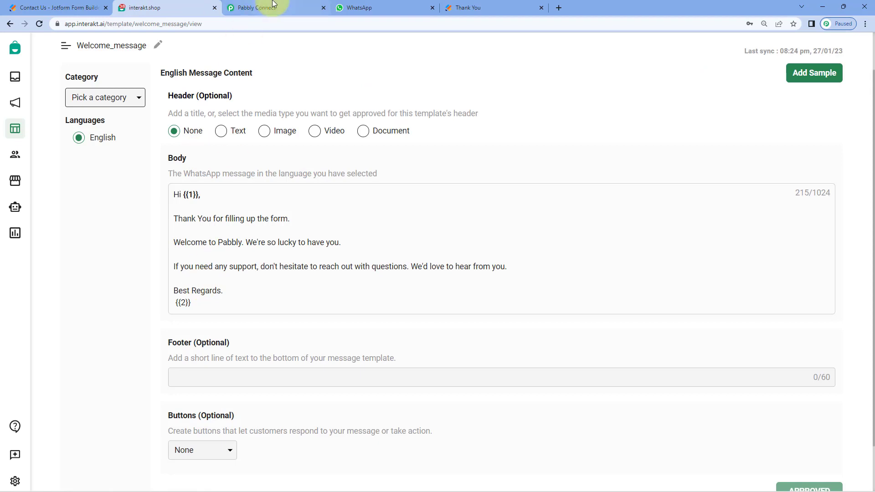
Step: Keep the CTA button position at 0 and leave the Dynamic URL value blank
left_click(270, 8)
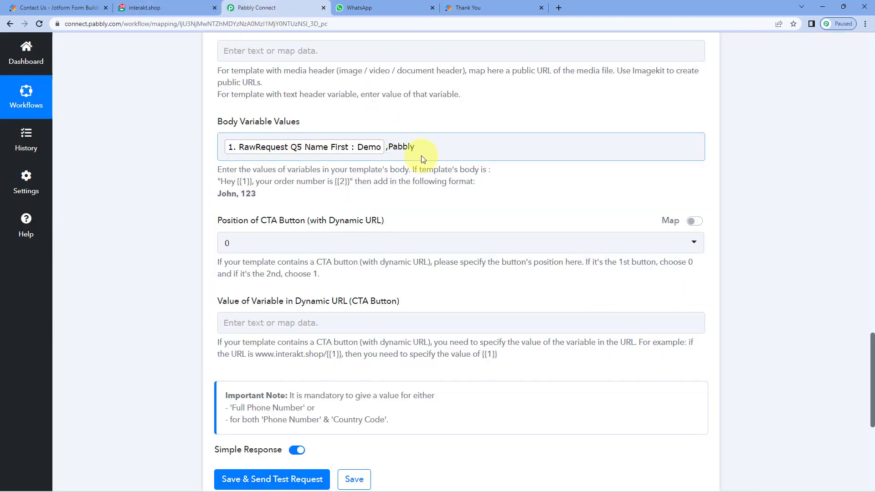
left_click(280, 179)
scroll(214, 168, "down", 2)
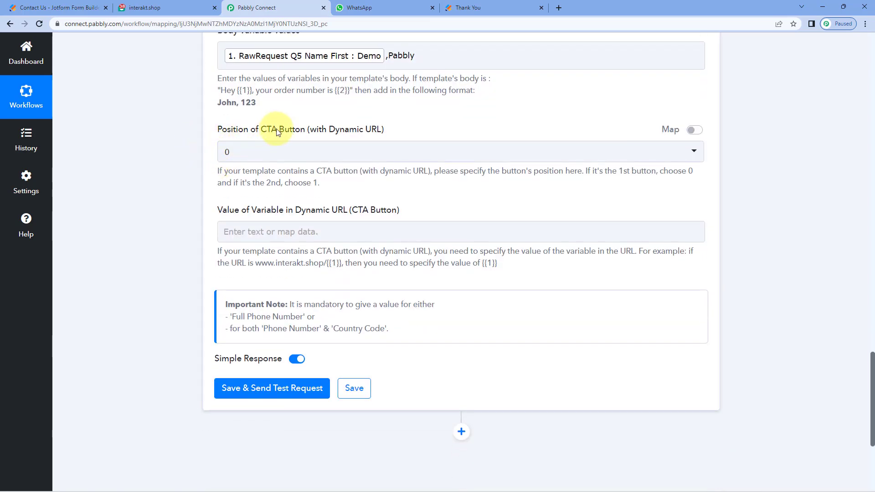
left_click(192, 7)
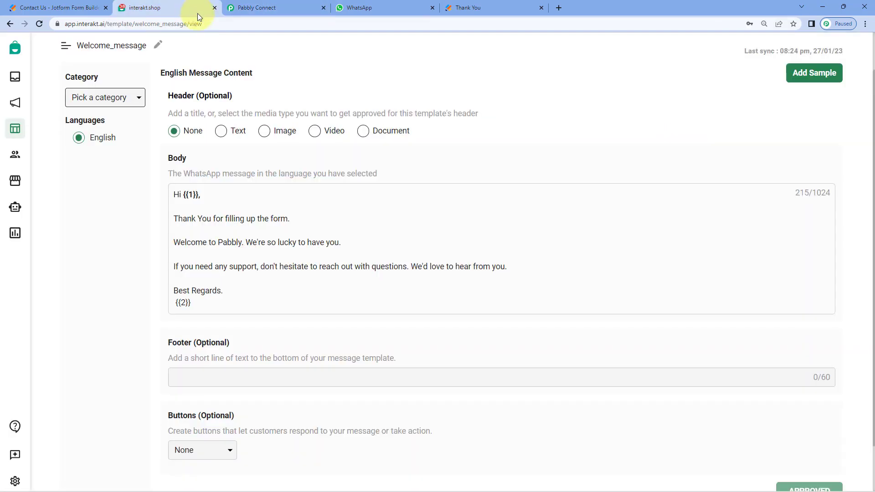
scroll(251, 192, "down", 2)
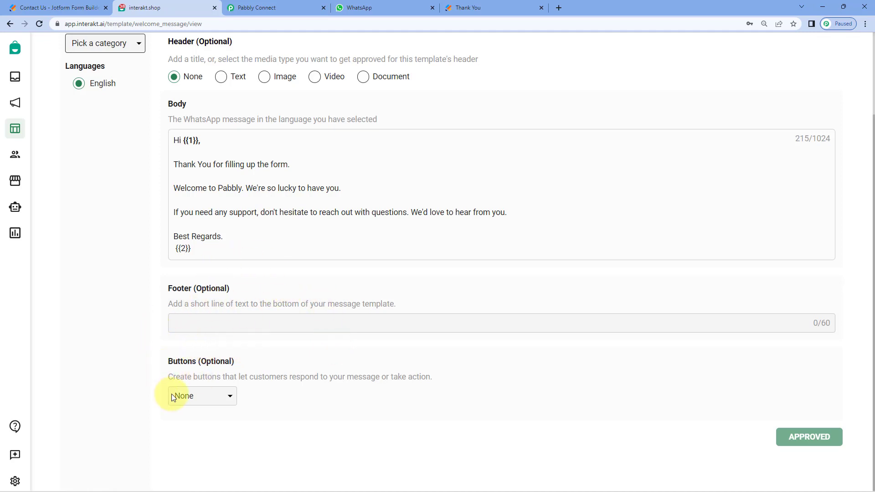
left_click(280, 12)
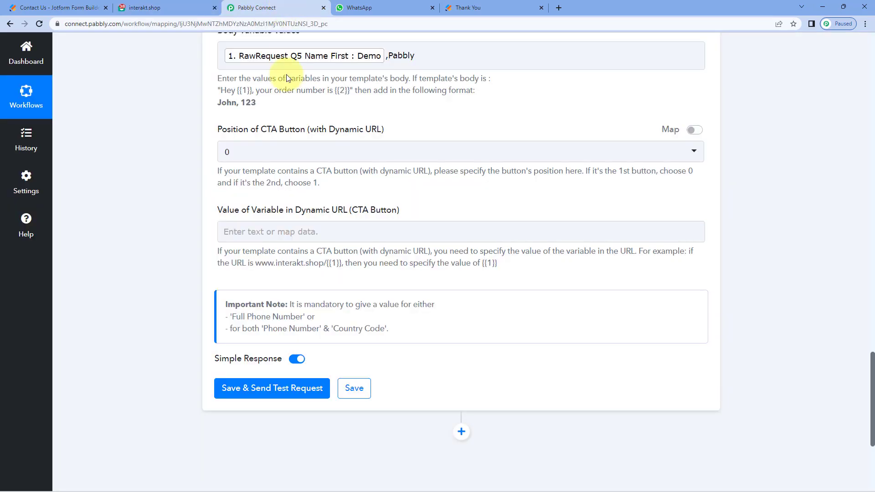
left_click(294, 152)
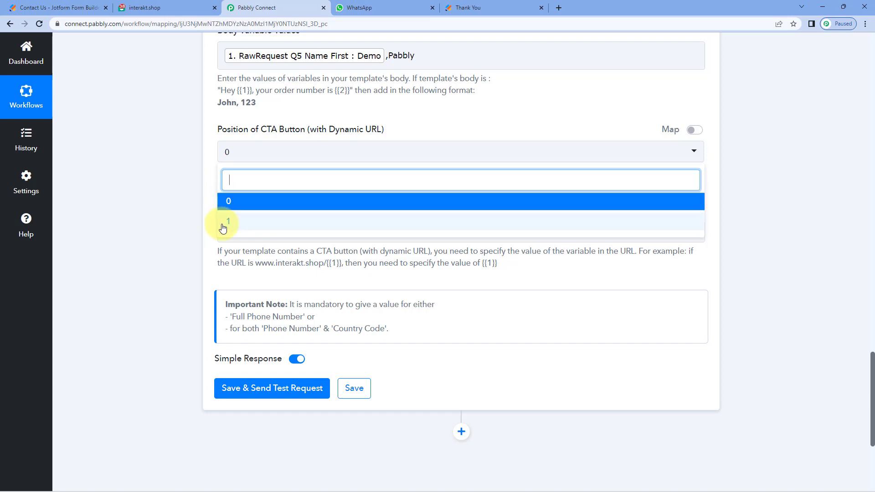
left_click(213, 170)
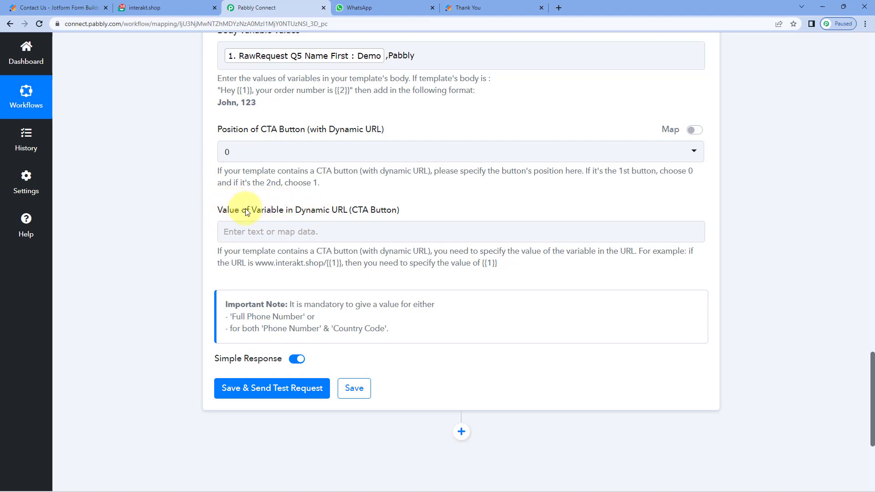
left_click(301, 230)
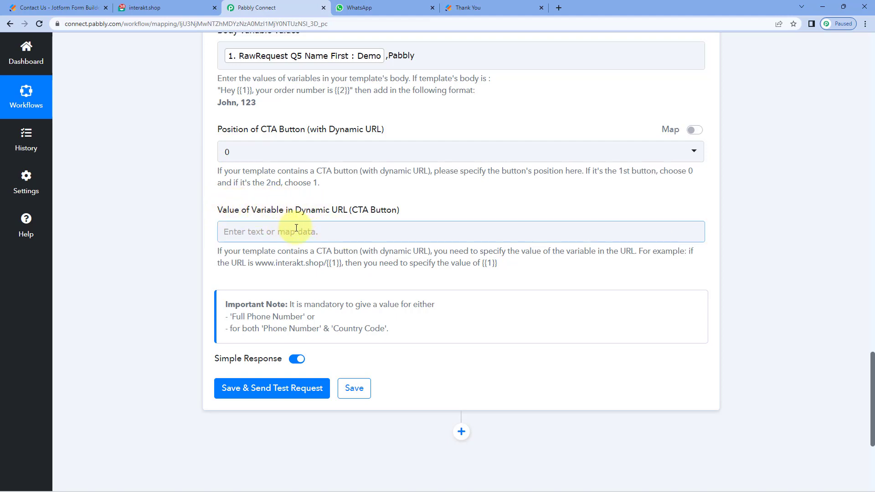
left_click(169, 8)
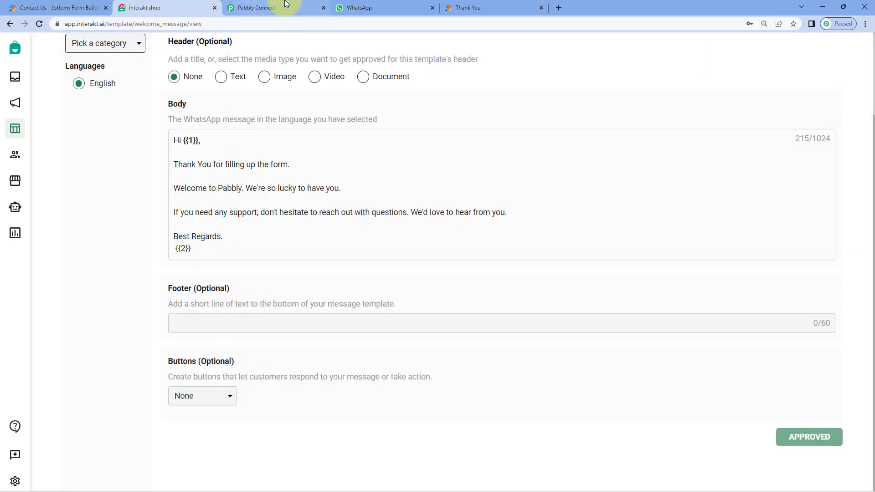
left_click(258, 8)
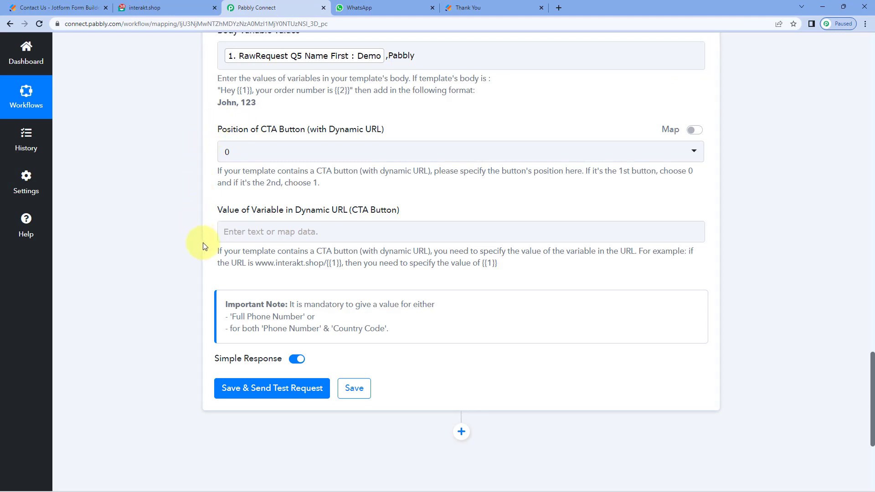
scroll(238, 153, "down", 2)
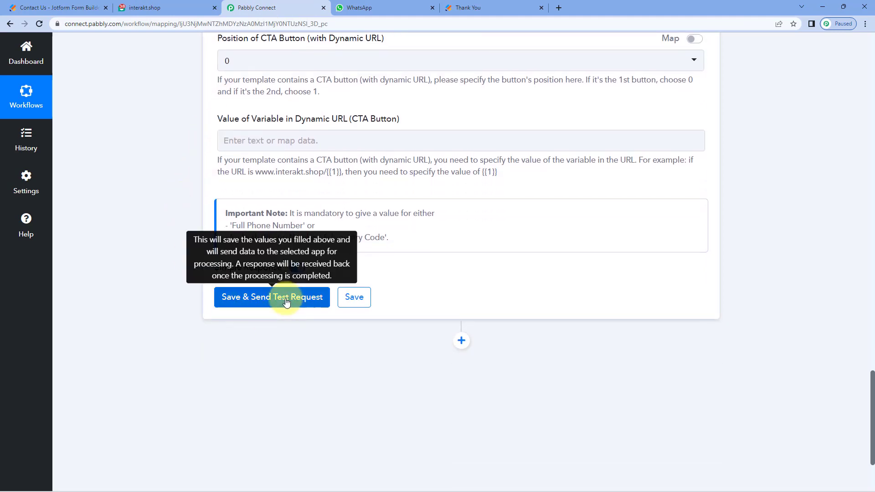
Step: Save the Interakt step and send a test request, receiving a queued-message response
left_click(286, 302)
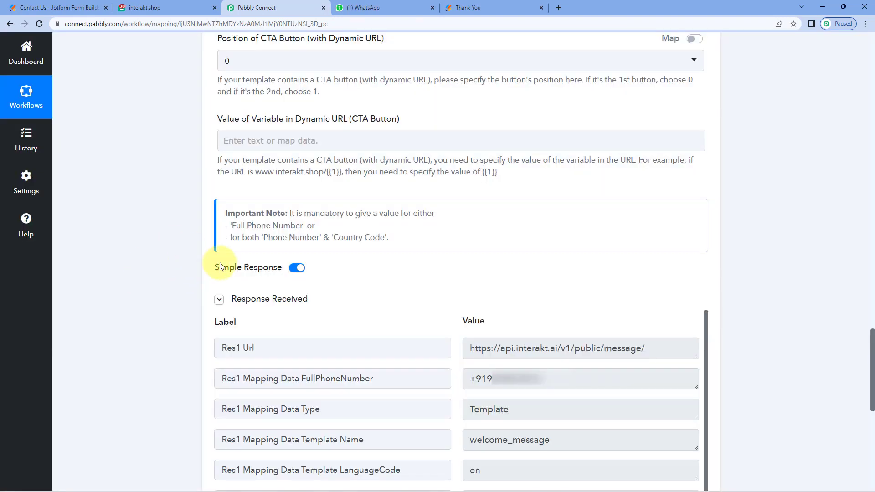
scroll(352, 279, "down", 3)
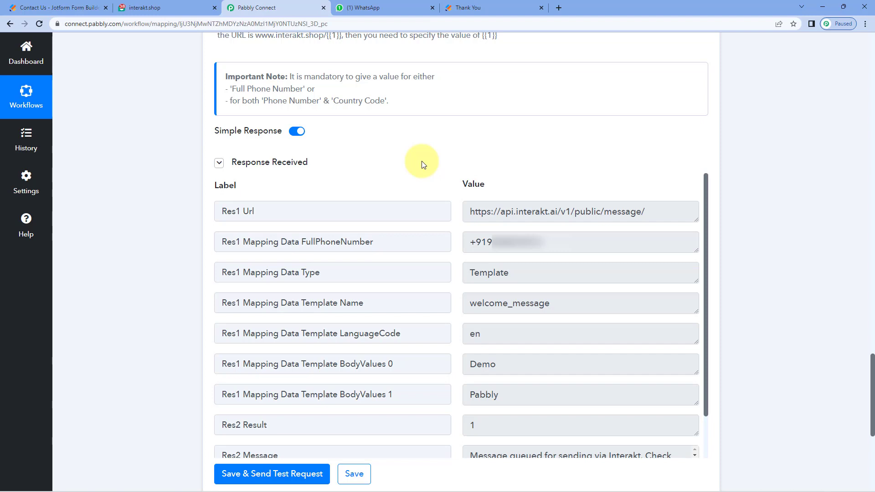
left_click(390, 8)
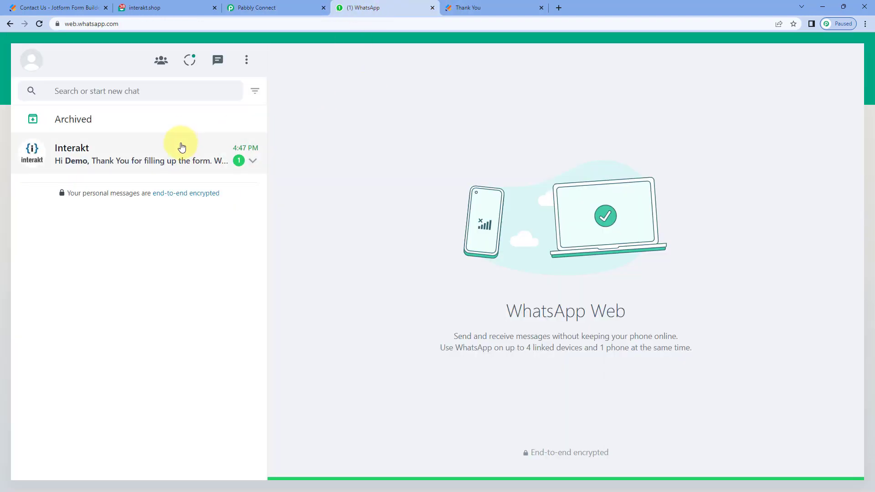
Step: Check the Interakt WhatsApp message shows the submitter's first name and the Pabbly signature
left_click(179, 147)
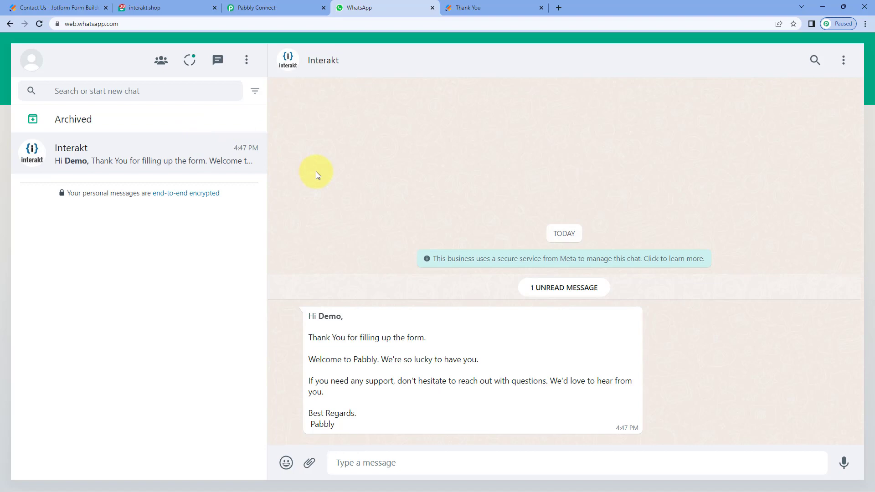
left_click_drag(319, 316, 342, 316)
left_click(503, 3)
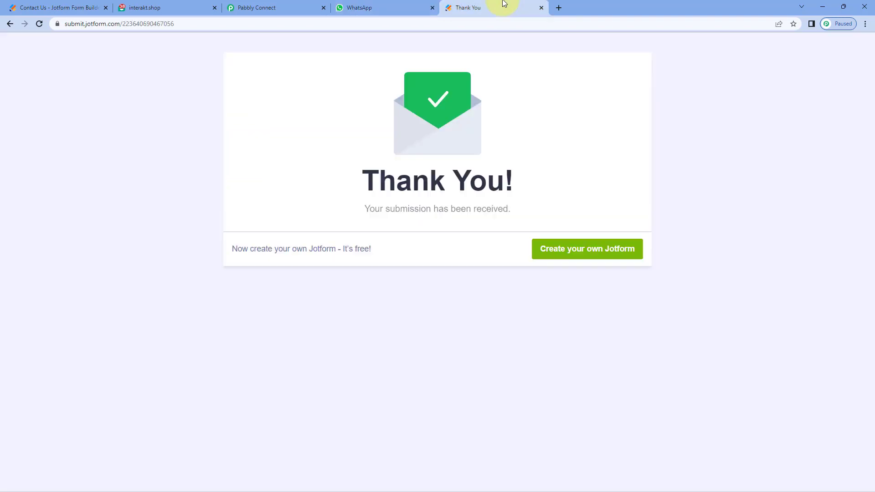
left_click(402, 9)
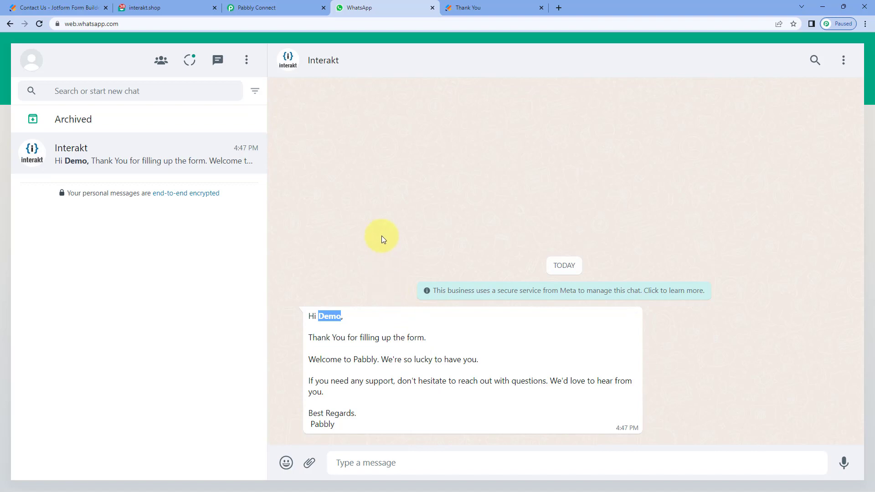
left_click(334, 316)
double_click(324, 316)
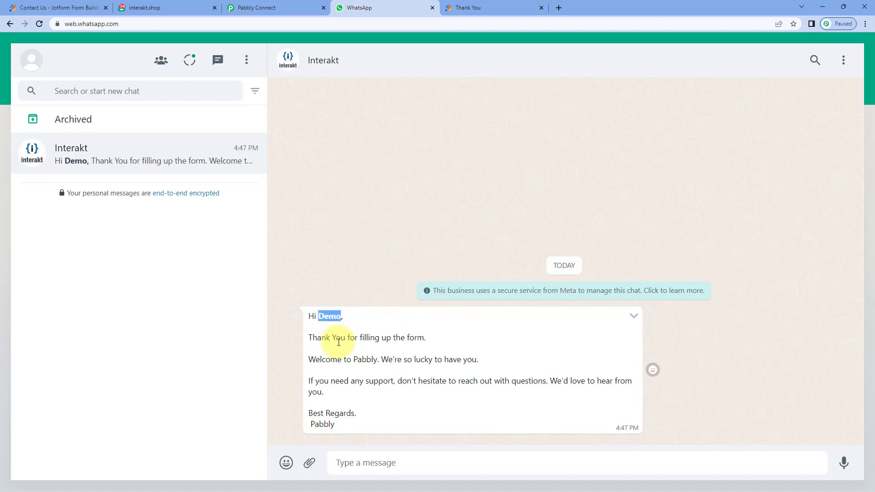
double_click(321, 424)
left_click(360, 271)
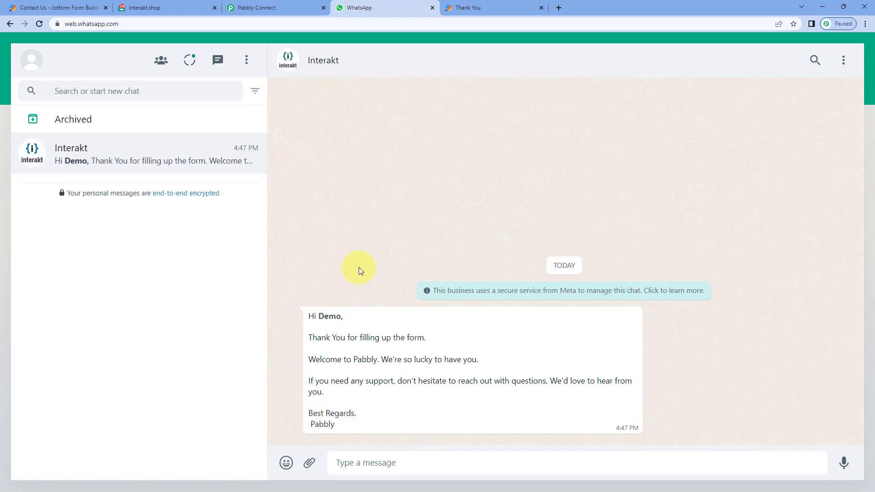
Step: Return to the Pabbly Connect workflow at the JotForm trigger's response data
left_click(297, 8)
scroll(775, 214, "up", 10)
scroll(748, 203, "up", 14)
scroll(716, 290, "up", 15)
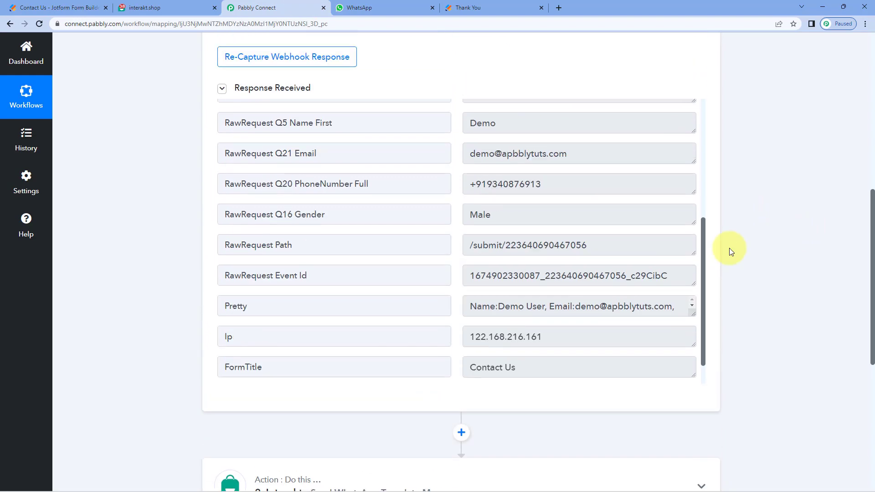
Step: Collapse the JotForm trigger step to show the Jotform to Interakt workflow overview
left_click(584, 169)
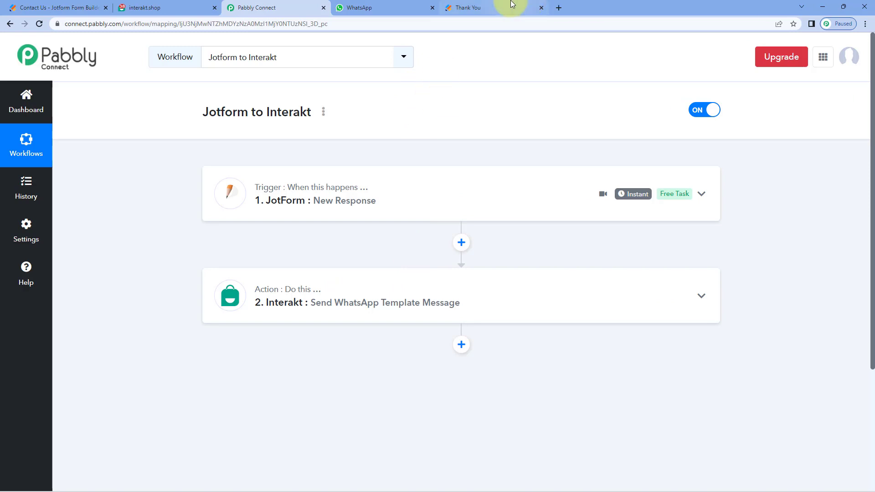
left_click(495, 8)
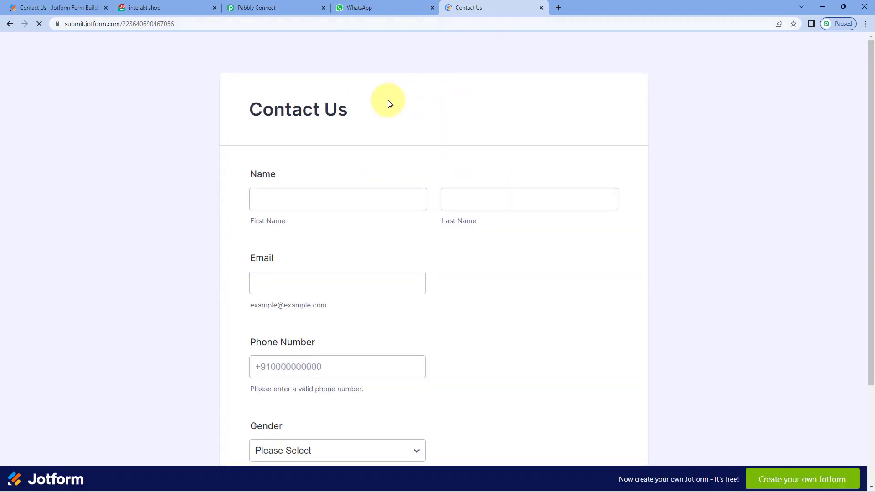
Step: Enter a test first and last name, e-mail and phone number, choose Male, and submit
left_click(300, 197)
type("Test")
key("Tab")
type("User")
key("Tab")
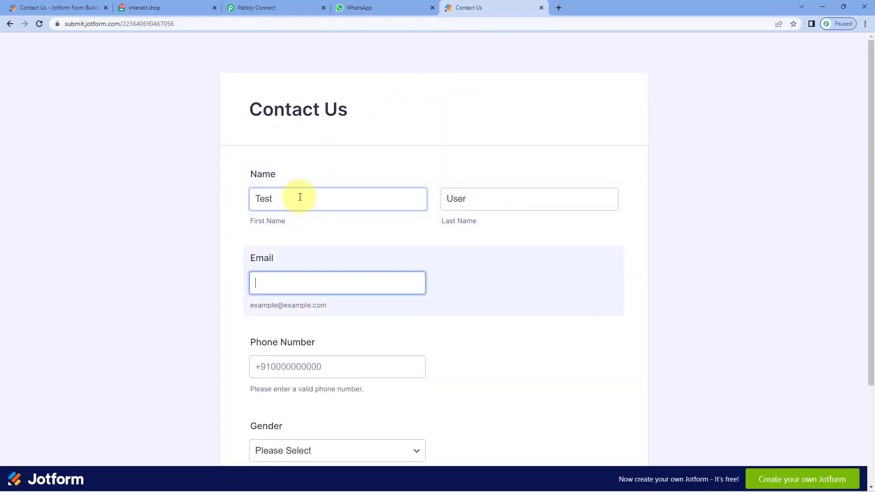
key("Tab")
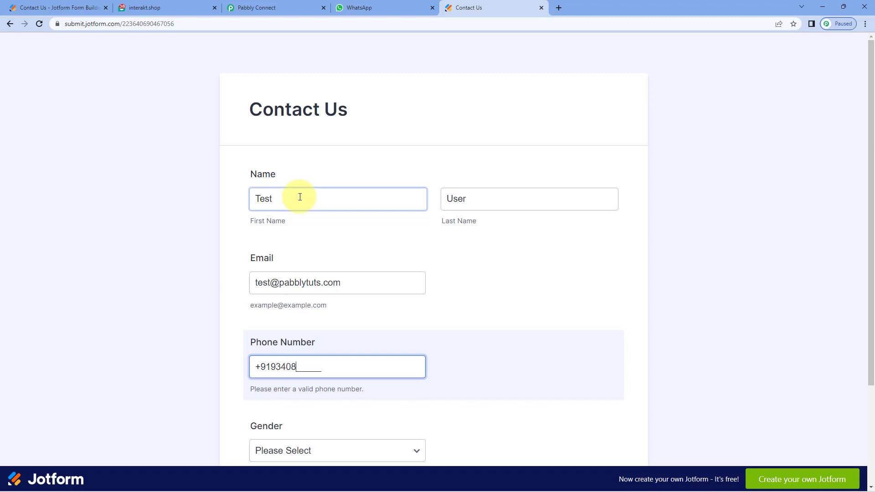
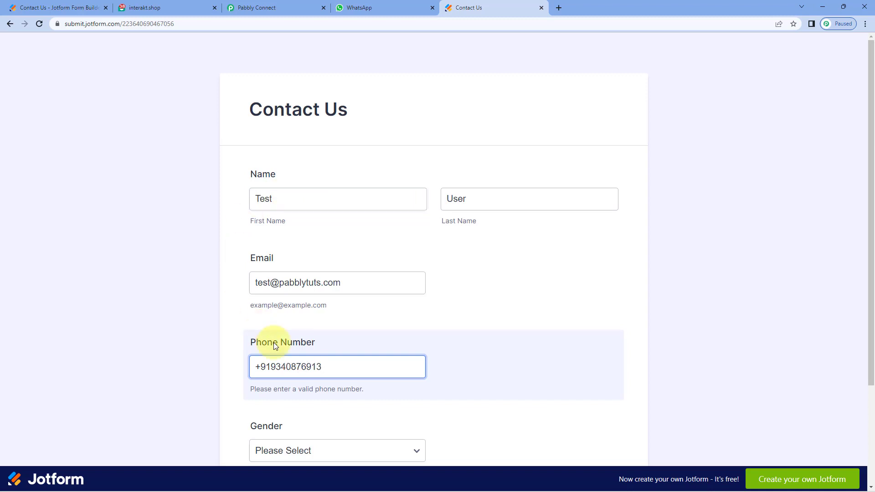
scroll(201, 338, "down", 2)
left_click(416, 363)
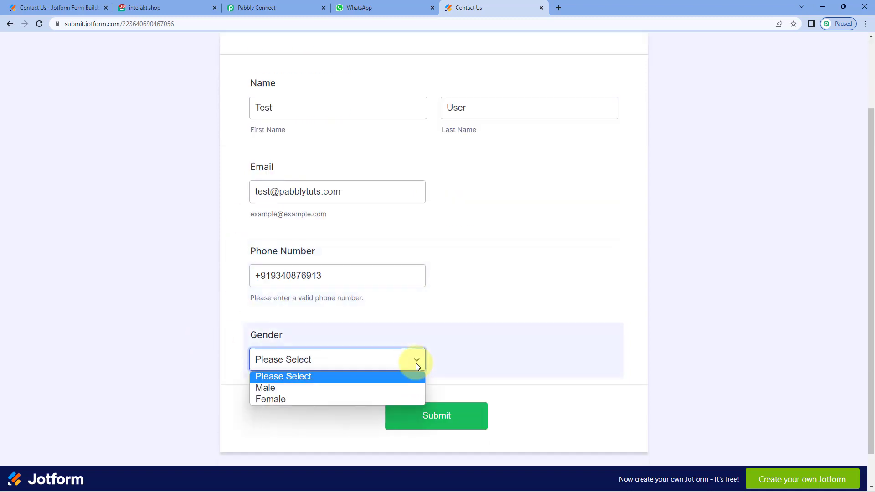
left_click(356, 389)
left_click(437, 418)
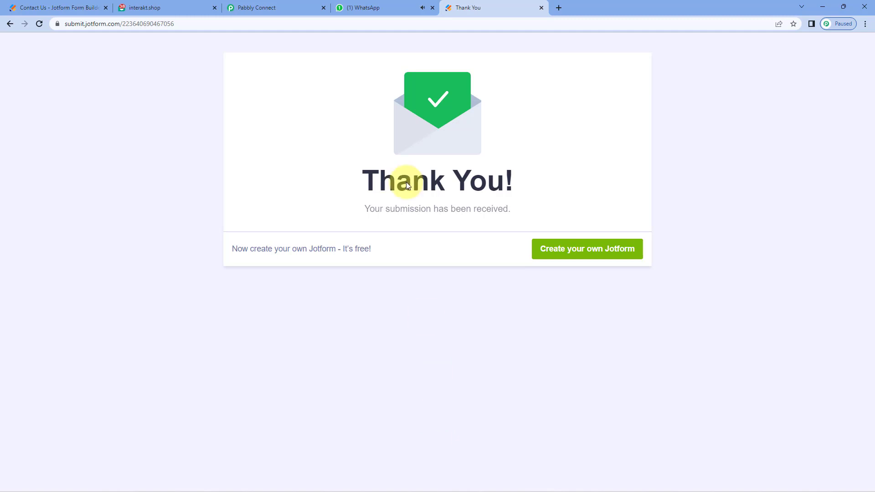
Step: Confirm WhatsApp received the new personalised welcome message greeting the second submitter
left_click(381, 7)
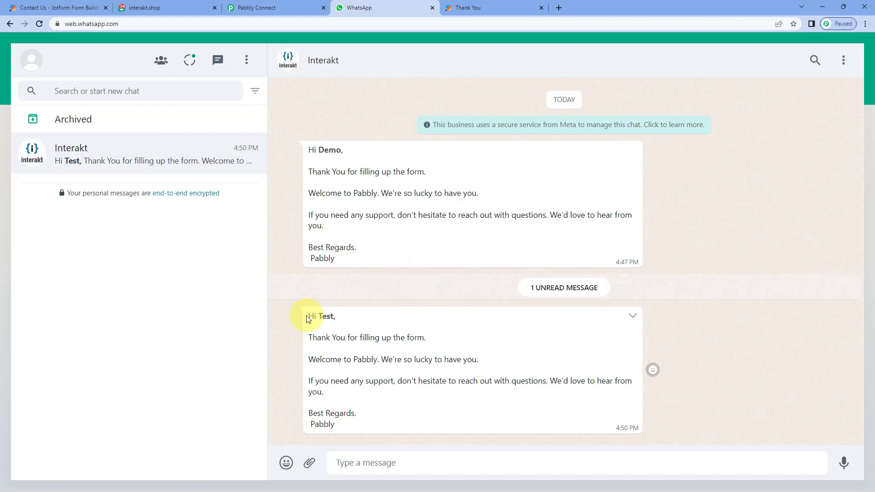
left_click_drag(315, 316, 341, 321)
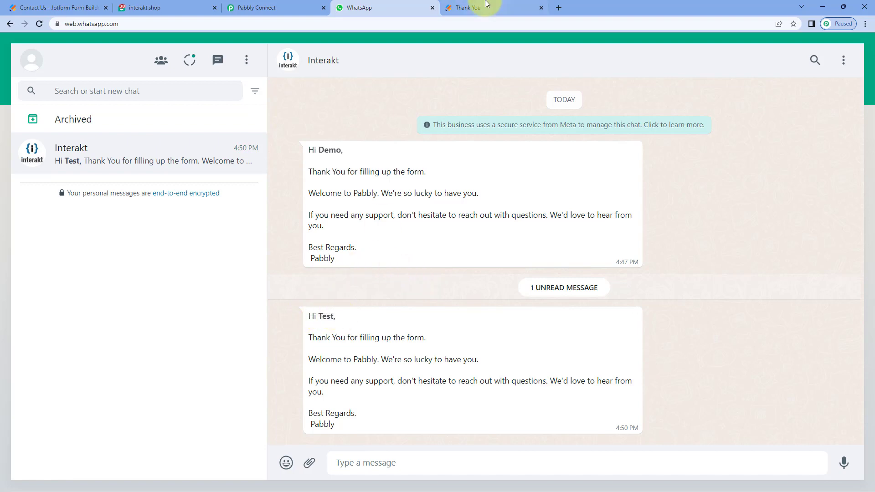
left_click(487, 7)
left_click(408, 4)
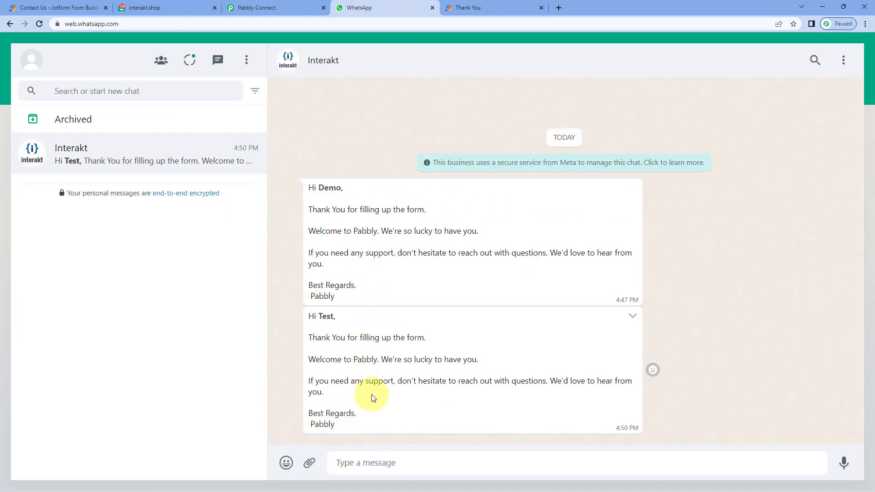
left_click(167, 5)
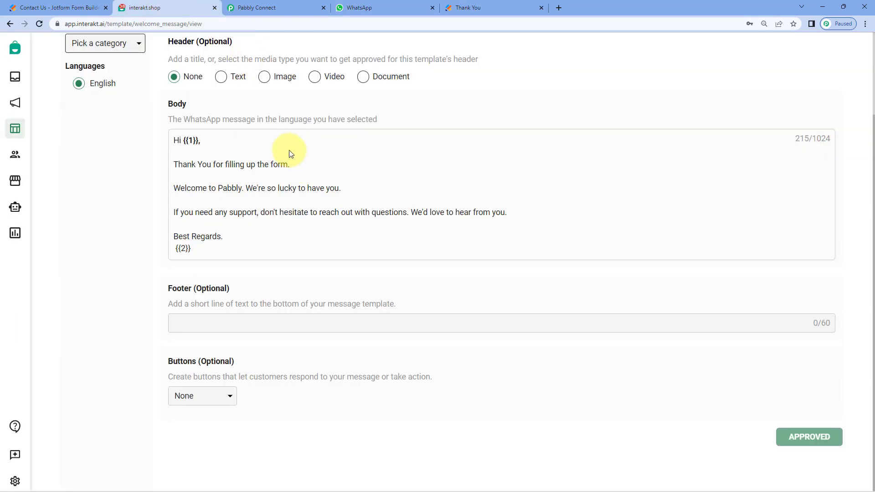
left_click(289, 5)
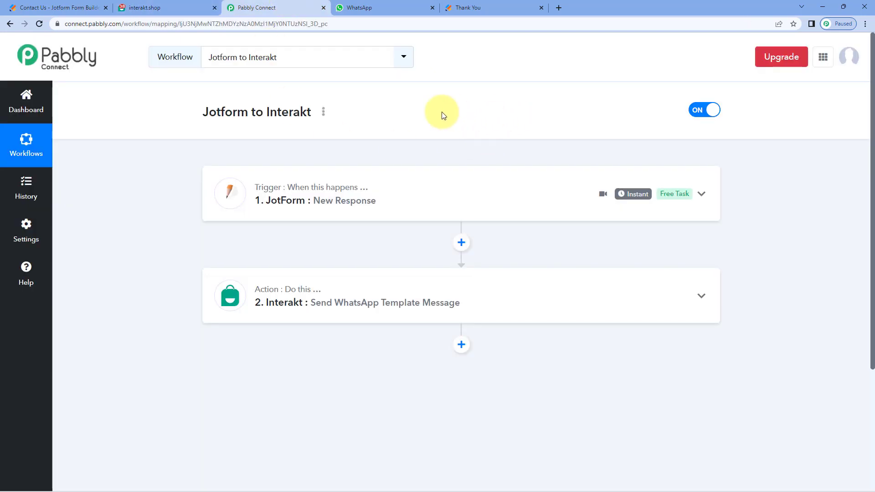